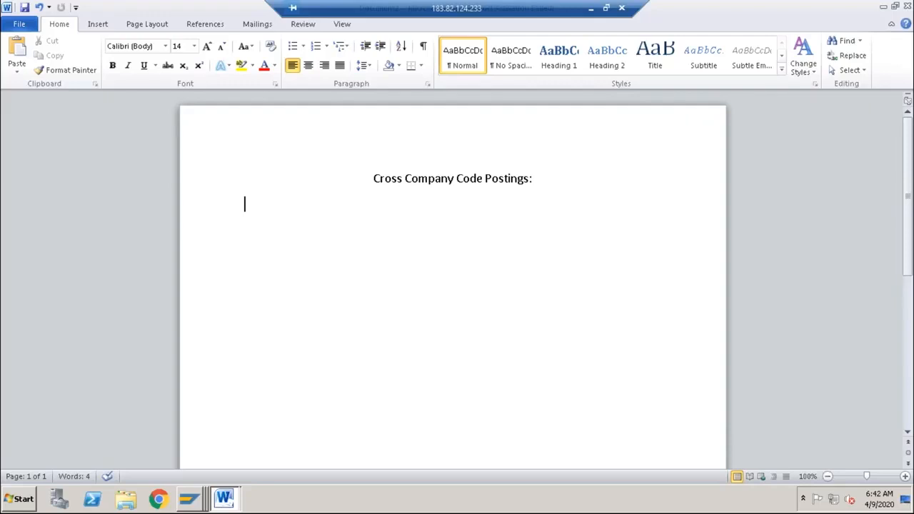
Under the title, add the line "2 Company Codes:" followed by a numbered list with SF01 and ABCS
{"action": "type", "text": "2 Company C"}
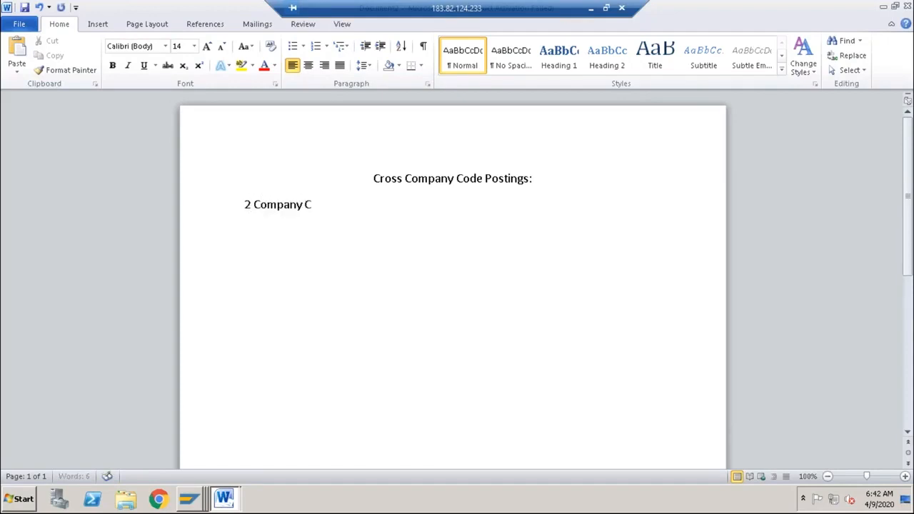
{"action": "type", "text": "odes:"}
{"action": "key", "text": "Return"}
{"action": "type", "text": "1. SF01"}
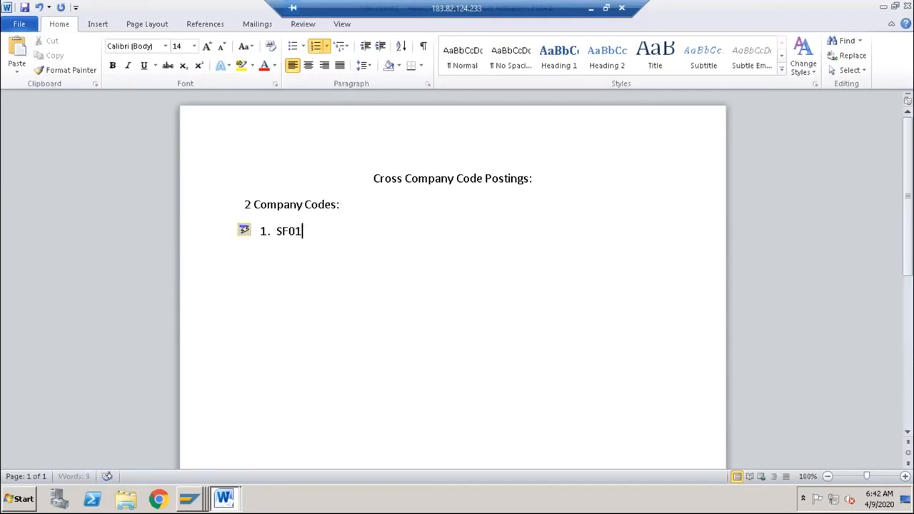
{"action": "key", "text": "Return"}
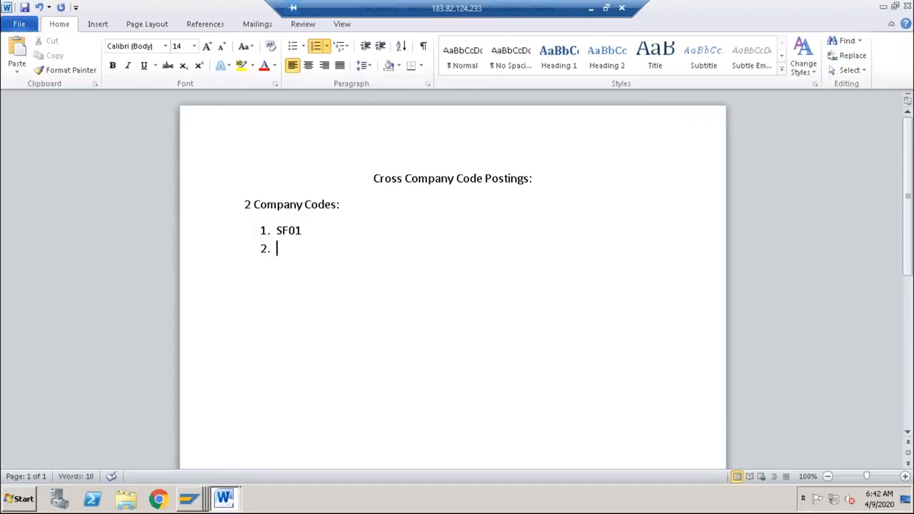
{"action": "type", "text": "ABCS"}
{"action": "left_click", "coordinate": [314, 230]}
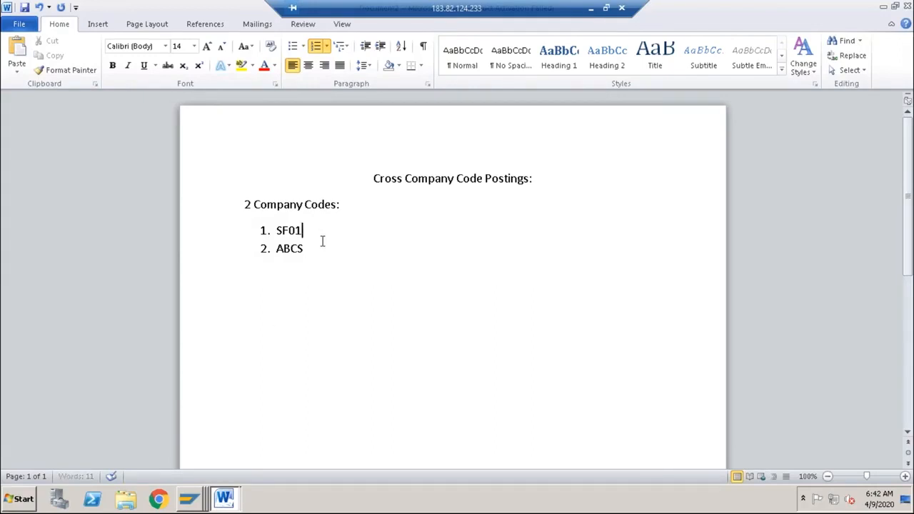
{"action": "left_click", "coordinate": [283, 232], "text": "shift"}
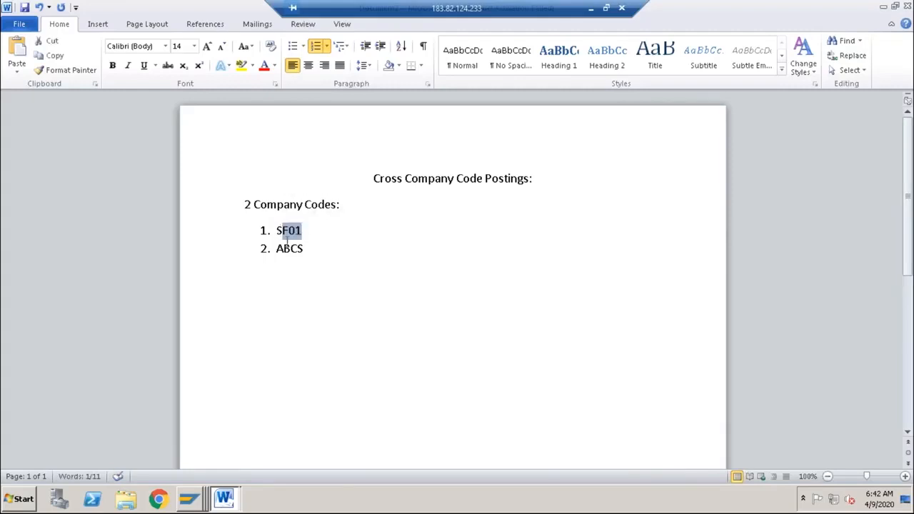
{"action": "left_click_drag", "start_coordinate": [277, 248], "coordinate": [307, 250]}
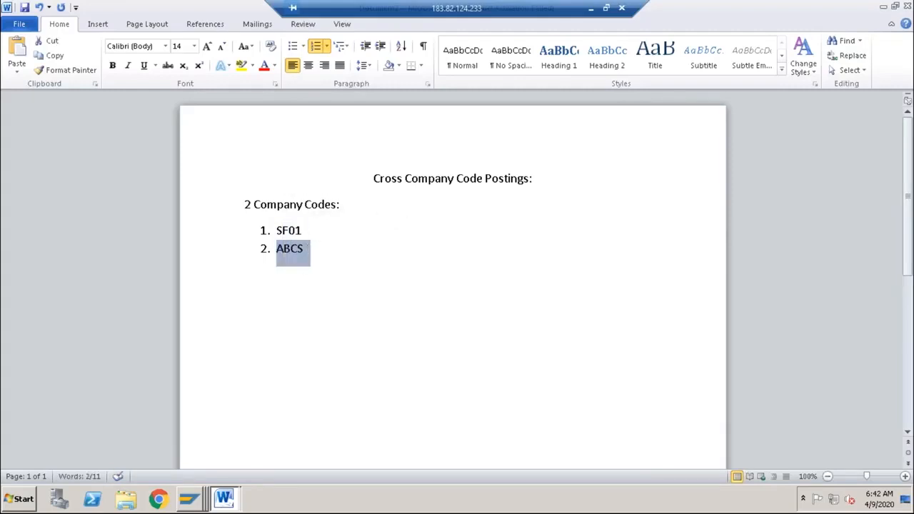
{"action": "left_click", "coordinate": [328, 229]}
{"action": "key", "text": "ctrl+i"}
{"action": "left_click", "coordinate": [321, 249]}
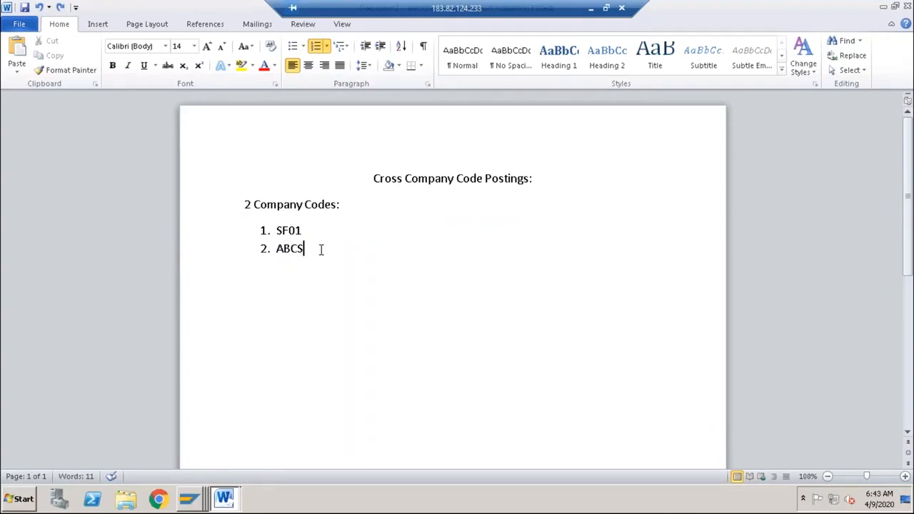
{"action": "left_click", "coordinate": [310, 231]}
End the numbered list and write "Invoice is posted in Company Code SF01 on behalf of ABCS" below it, after a blank line
{"action": "left_click", "coordinate": [308, 249]}
{"action": "key", "text": "Return"}
{"action": "key", "text": "Return"}
{"action": "key", "text": "Return"}
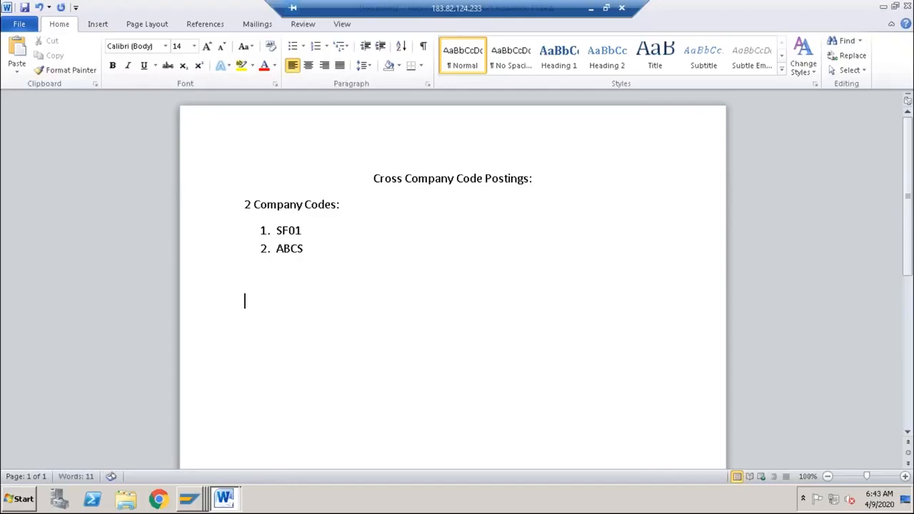
{"action": "type", "text": "Invoice "}
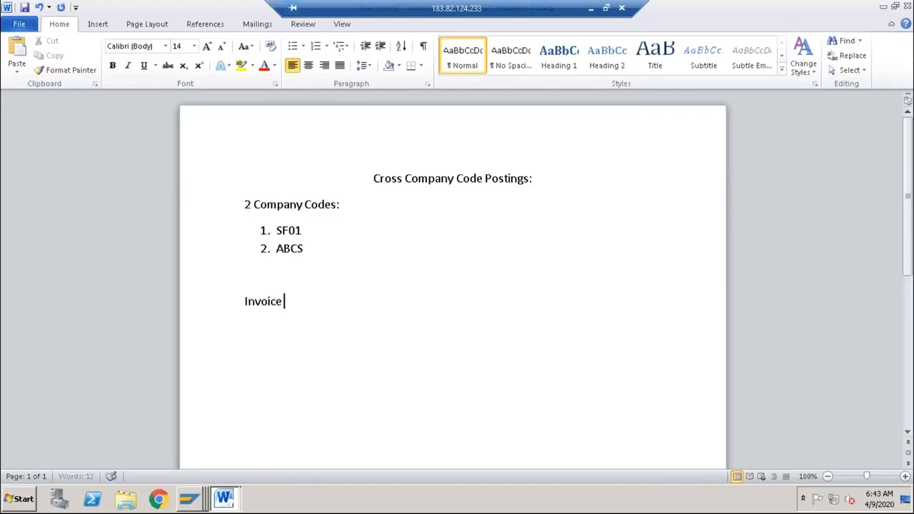
{"action": "type", "text": "is posted"}
{"action": "type", "text": " on"}
{"action": "key", "text": "BackSpace"}
{"action": "key", "text": "BackSpace"}
{"action": "type", "text": "in "}
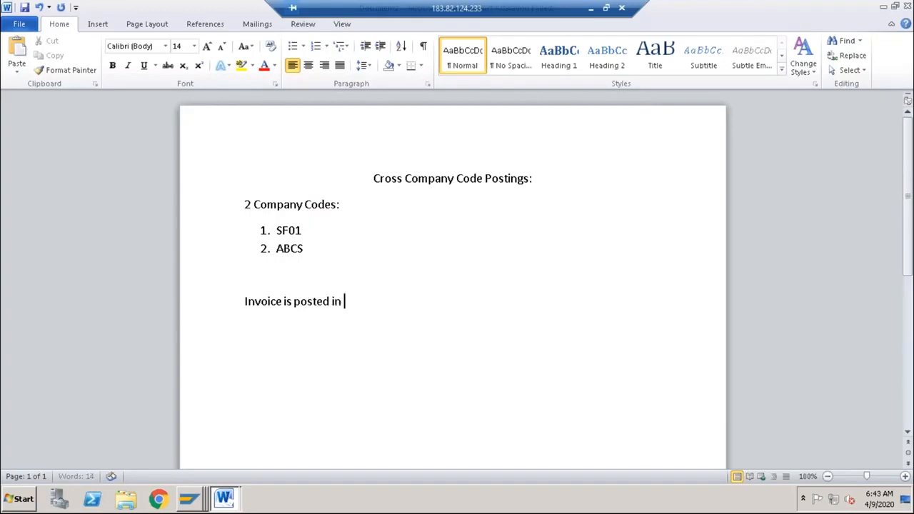
{"action": "type", "text": "Company Code SF"}
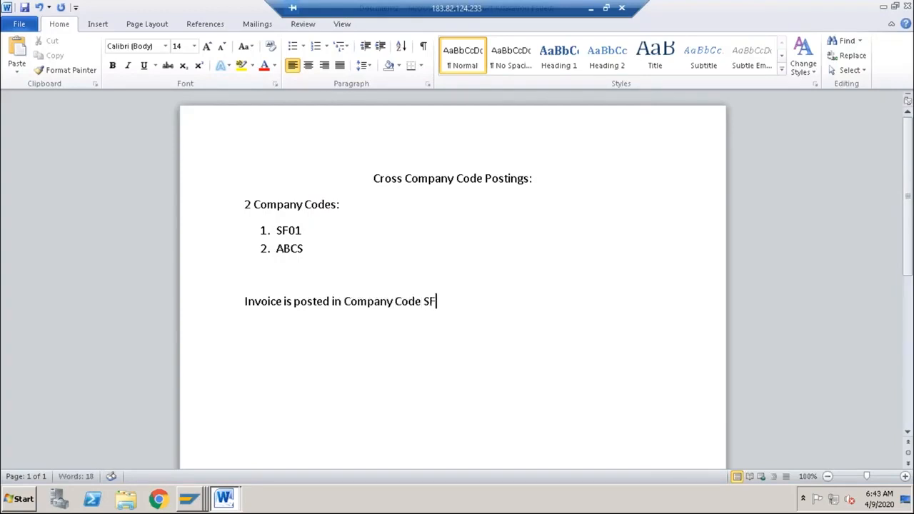
{"action": "type", "text": "01 on behalf"}
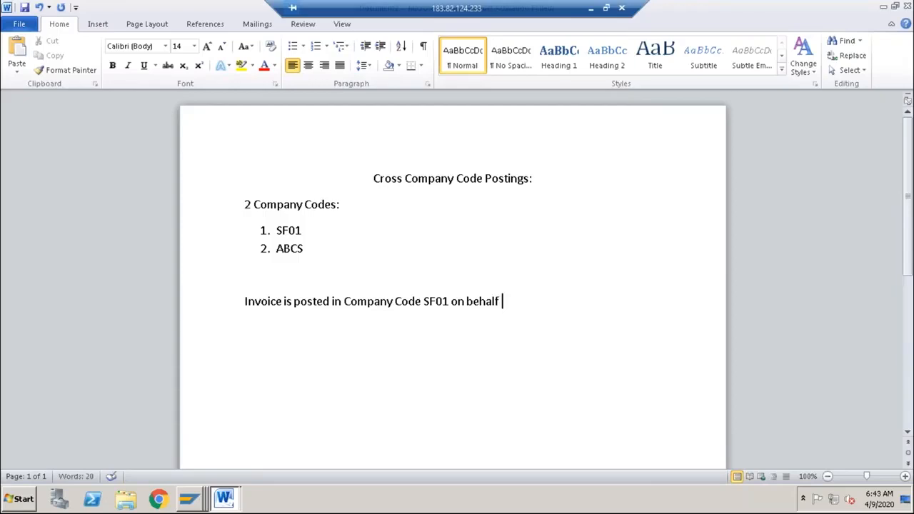
{"action": "left_click", "coordinate": [283, 301]}
{"action": "left_click_drag", "start_coordinate": [303, 230], "coordinate": [273, 230]}
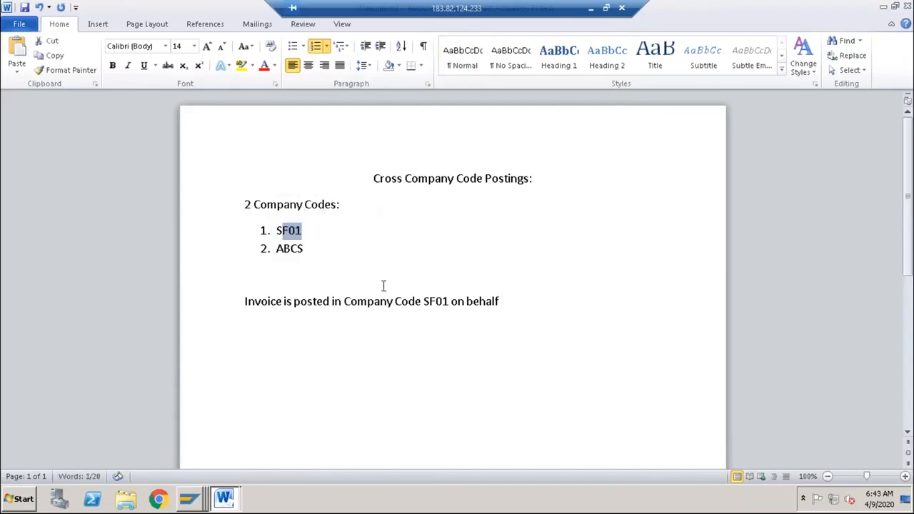
{"action": "left_click", "coordinate": [445, 301]}
{"action": "left_click", "coordinate": [514, 302]}
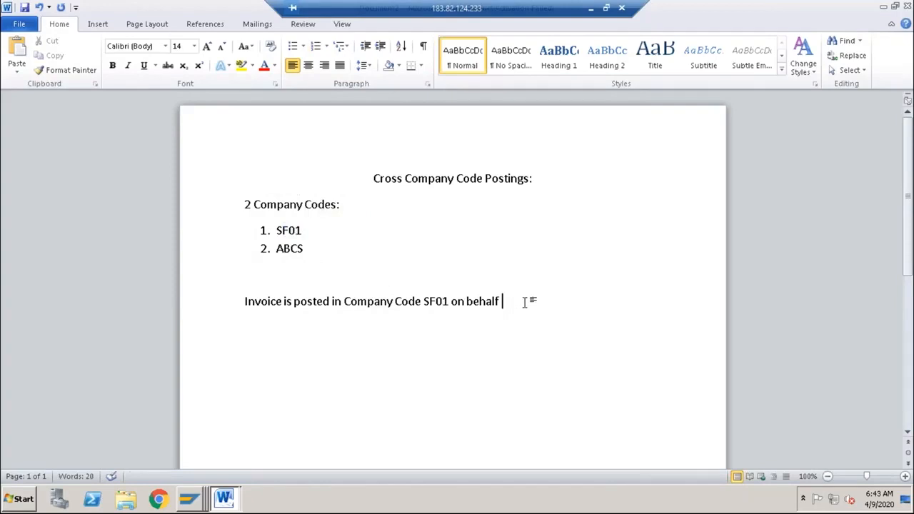
{"action": "type", "text": "of ABCS"}
Add an indented posting line "Expense (ABCS)" with the amount 10000 under the invoice sentence
{"action": "key", "text": "Return"}
{"action": "key", "text": "Tab"}
{"action": "type", "text": "Expense"}
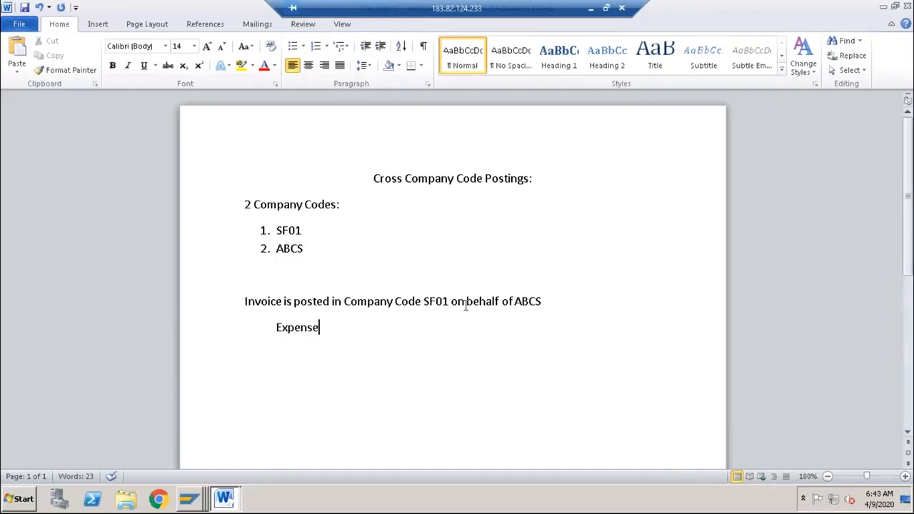
{"action": "double_click", "coordinate": [436, 302]}
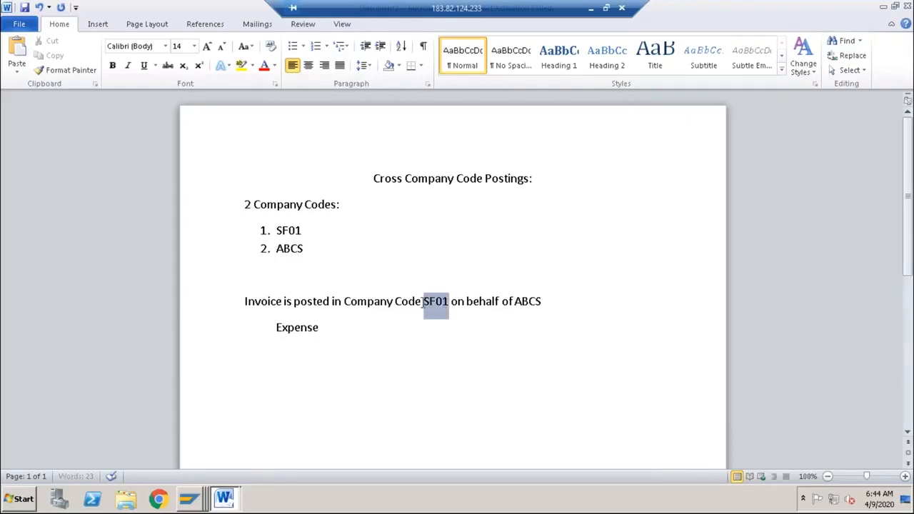
{"action": "left_click", "coordinate": [486, 303]}
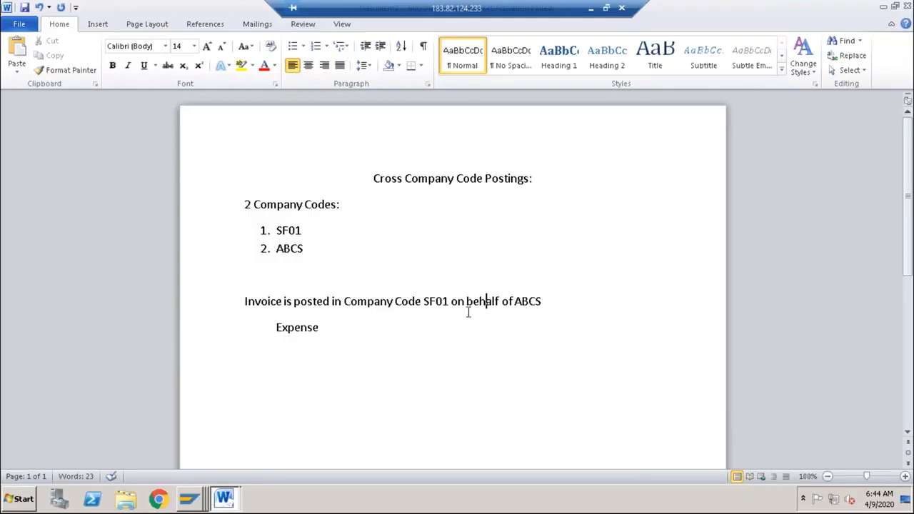
{"action": "left_click", "coordinate": [334, 328]}
{"action": "type", "text": "(ABCS)"}
{"action": "key", "text": "Tab"}
{"action": "type", "text": "10000"}
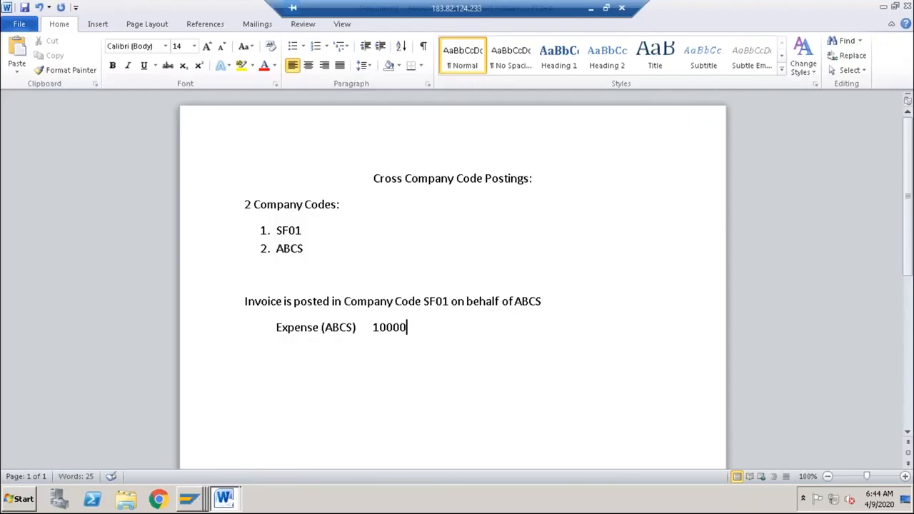
Add a second indented posting line "AP(SF01)" with the amount -10000, aligned with the expense amount
{"action": "double_click", "coordinate": [278, 230]}
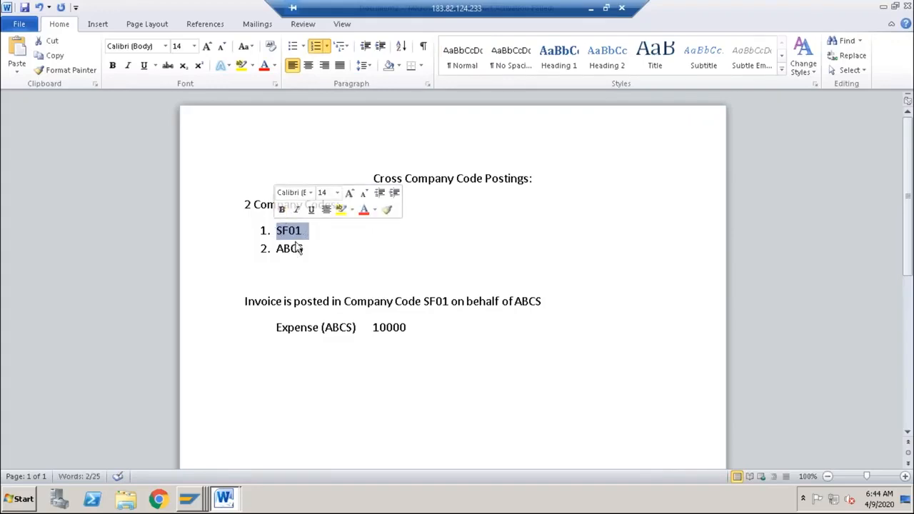
{"action": "left_click", "coordinate": [418, 328]}
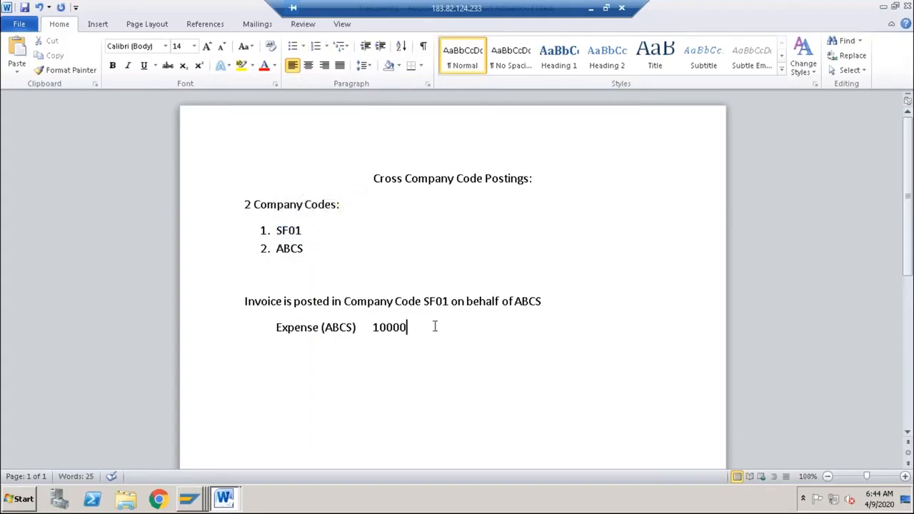
{"action": "key", "text": "Return"}
{"action": "key", "text": "Tab"}
{"action": "type", "text": "AP"}
{"action": "type", "text": "(SF01)"}
{"action": "key", "text": "Tab"}
{"action": "key", "text": "Tab"}
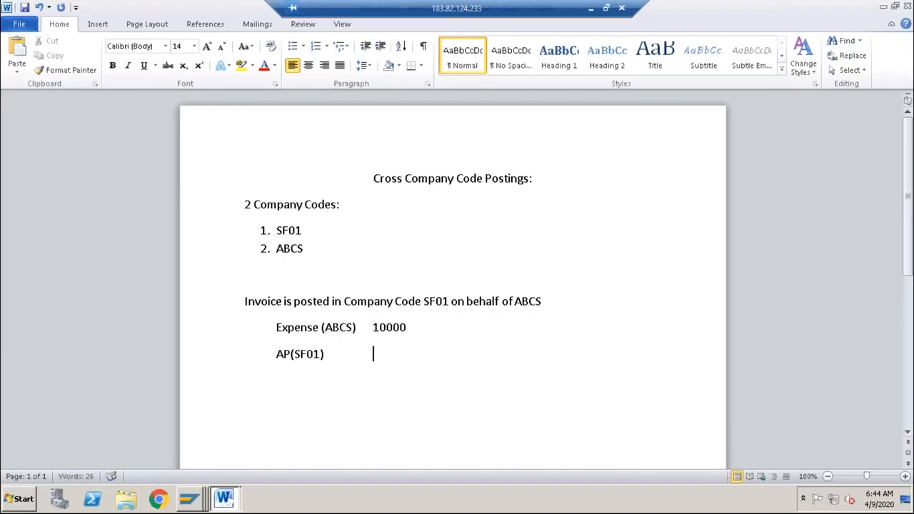
{"action": "type", "text": "-10000"}
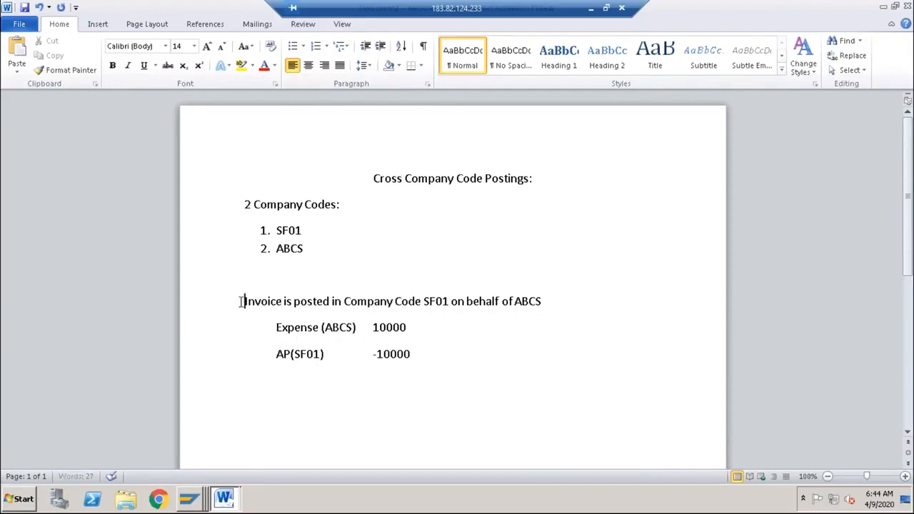
Review the company codes and amounts in the expense and AP posting lines against the company code list
{"action": "left_click_drag", "start_coordinate": [243, 301], "coordinate": [423, 361]}
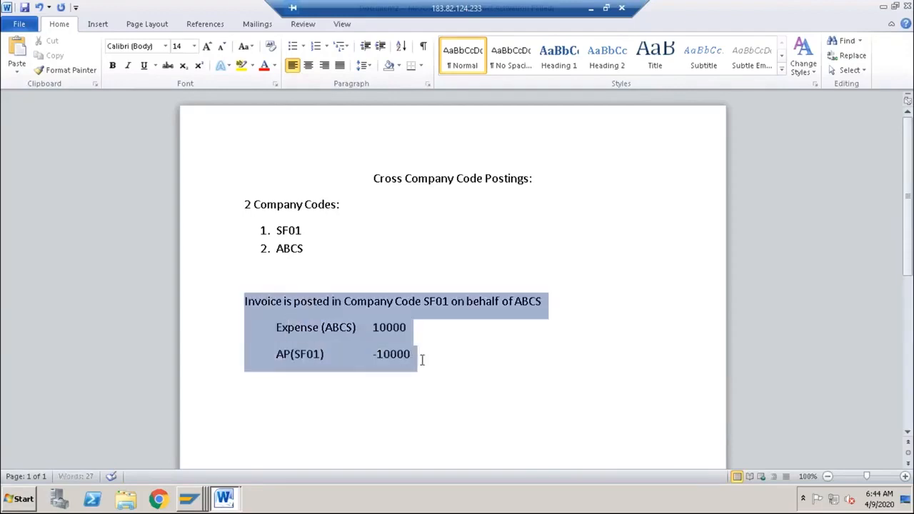
{"action": "left_click", "coordinate": [330, 352]}
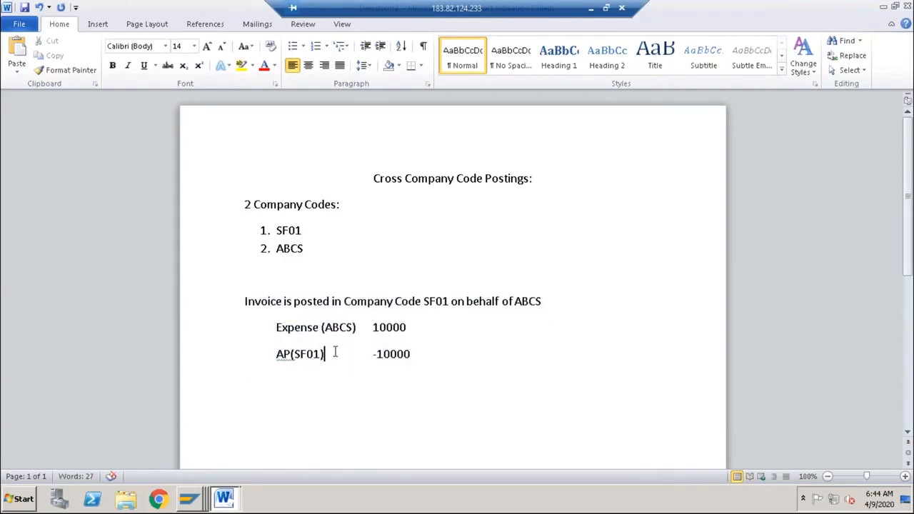
{"action": "left_click_drag", "start_coordinate": [353, 327], "coordinate": [325, 327]}
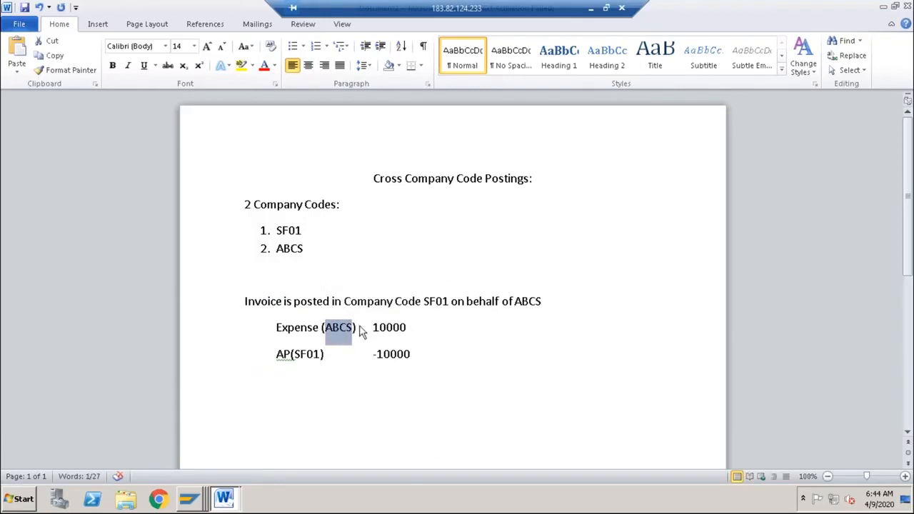
{"action": "left_click", "coordinate": [353, 328]}
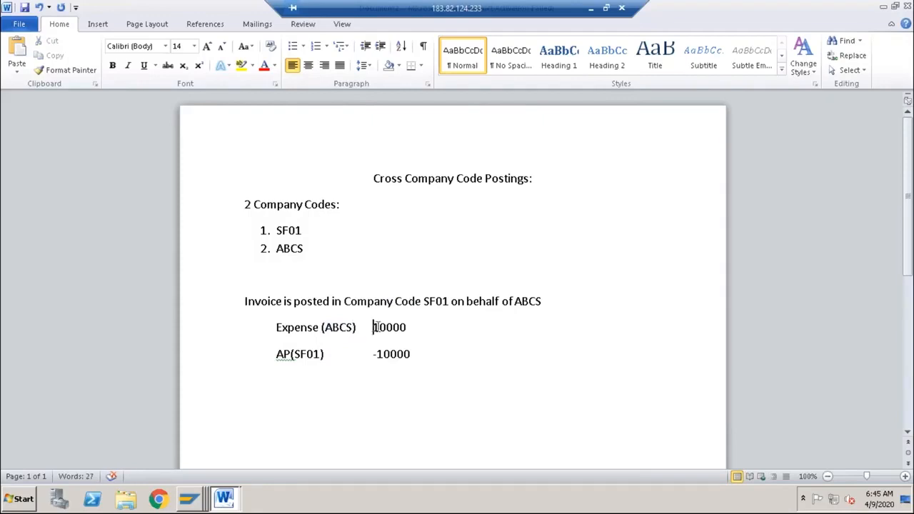
{"action": "left_click_drag", "start_coordinate": [374, 327], "coordinate": [409, 327]}
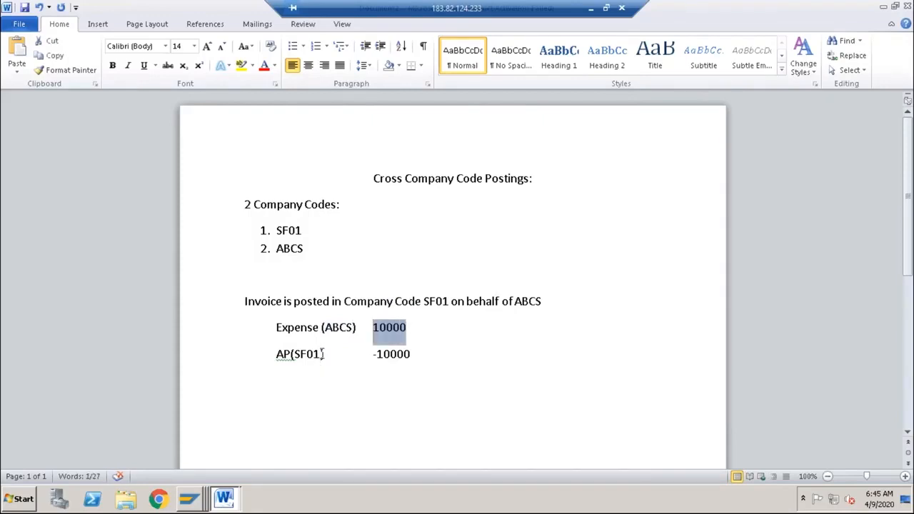
{"action": "left_click_drag", "start_coordinate": [320, 355], "coordinate": [294, 356]}
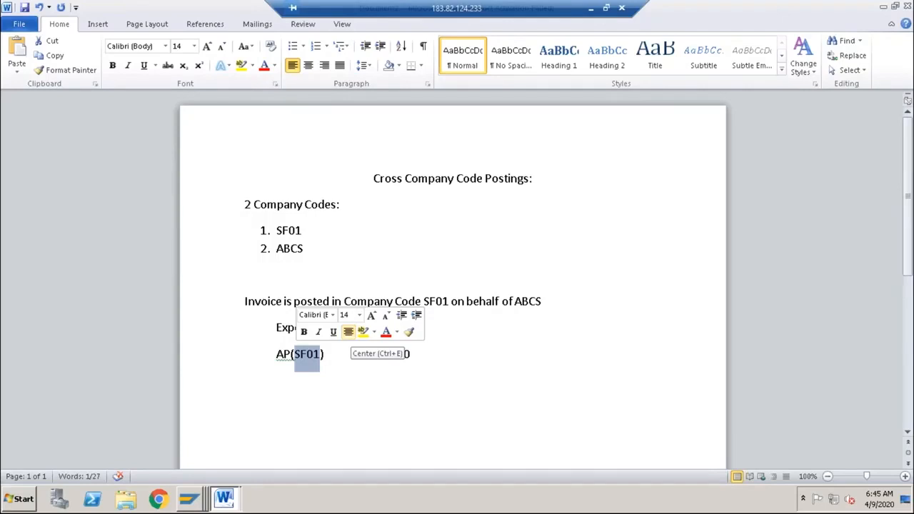
{"action": "left_click", "coordinate": [342, 354]}
{"action": "left_click", "coordinate": [418, 327]}
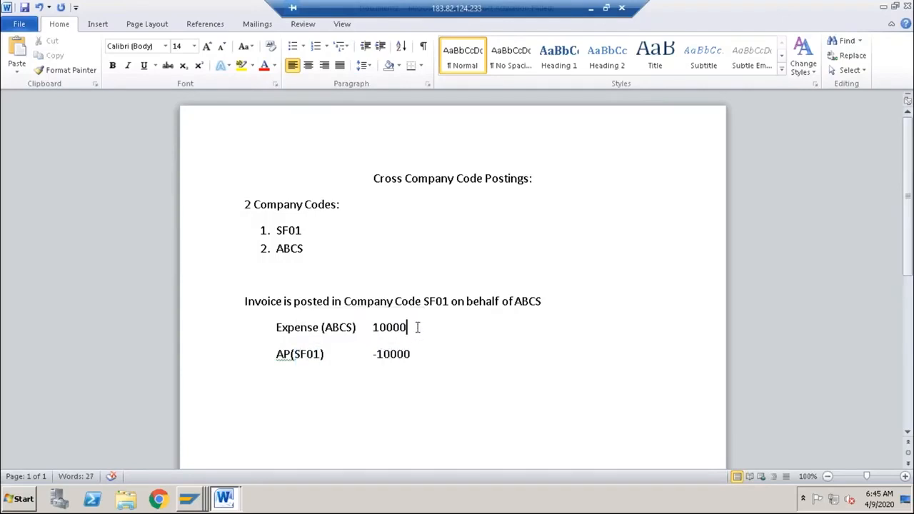
{"action": "left_click_drag", "start_coordinate": [354, 327], "coordinate": [325, 327]}
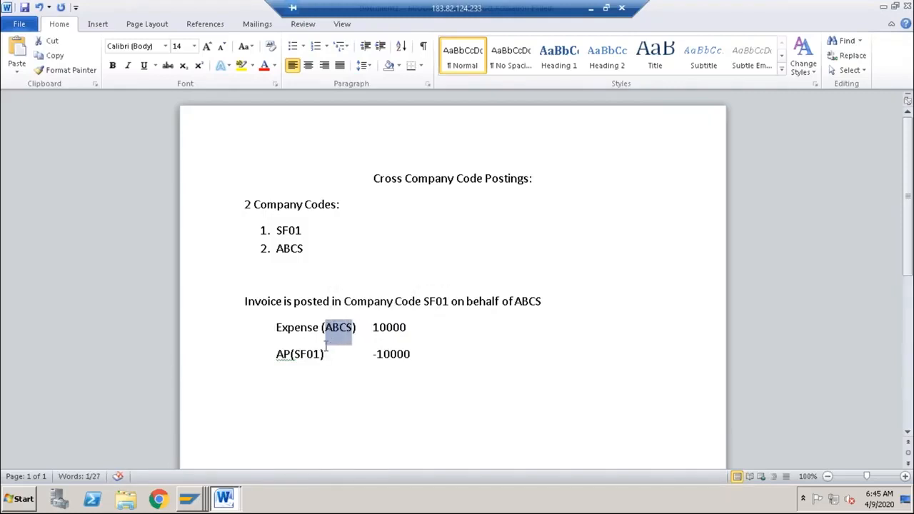
{"action": "left_click", "coordinate": [372, 327]}
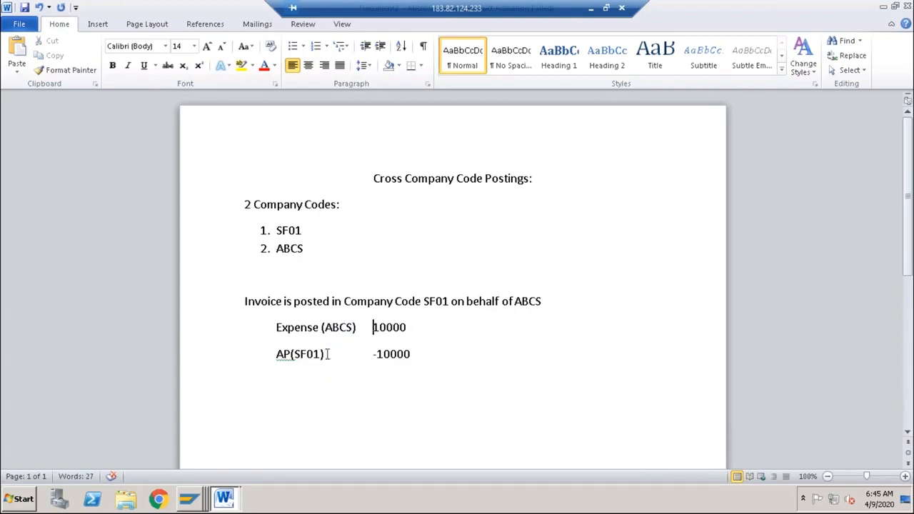
{"action": "left_click_drag", "start_coordinate": [321, 354], "coordinate": [295, 357]}
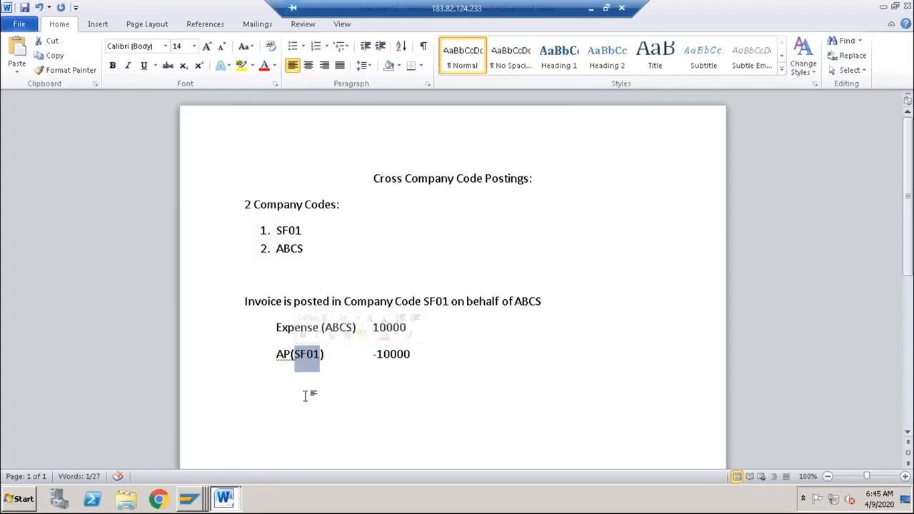
{"action": "left_click", "coordinate": [341, 355]}
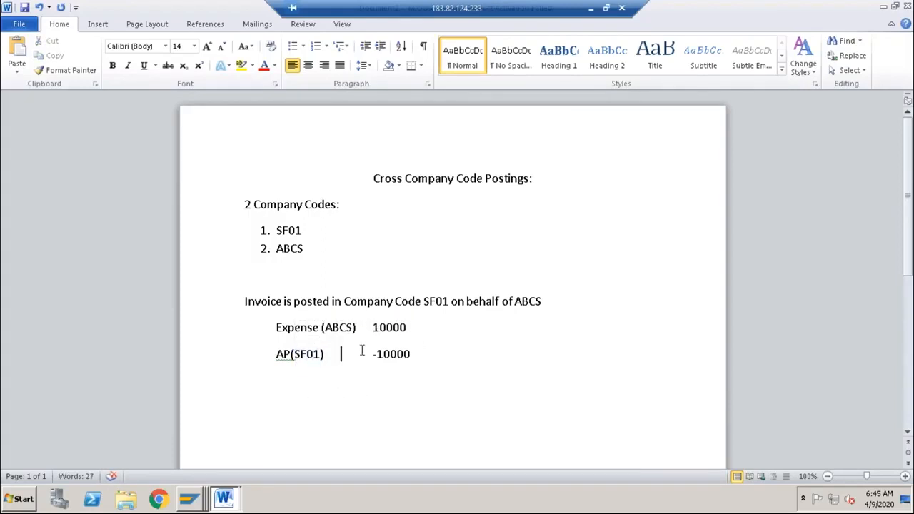
{"action": "left_click", "coordinate": [302, 231]}
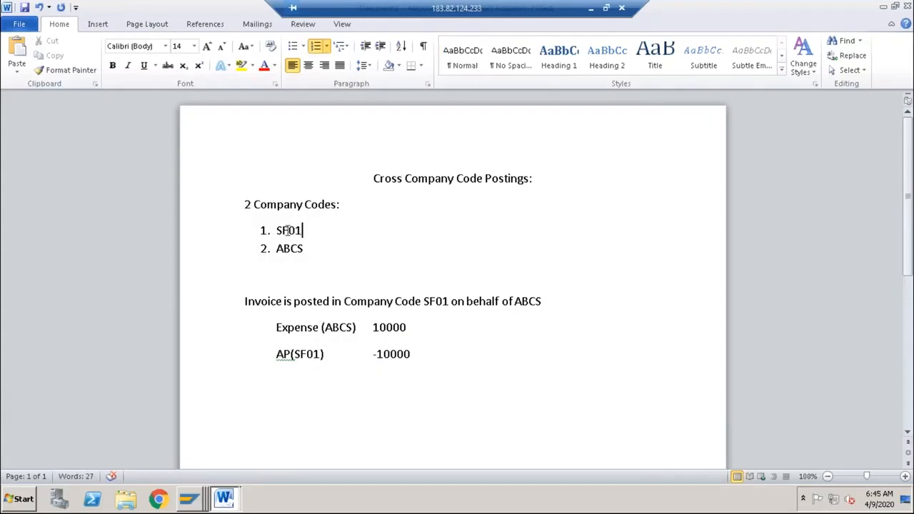
{"action": "left_click", "coordinate": [305, 248]}
{"action": "left_click_drag", "start_coordinate": [306, 248], "coordinate": [276, 249]}
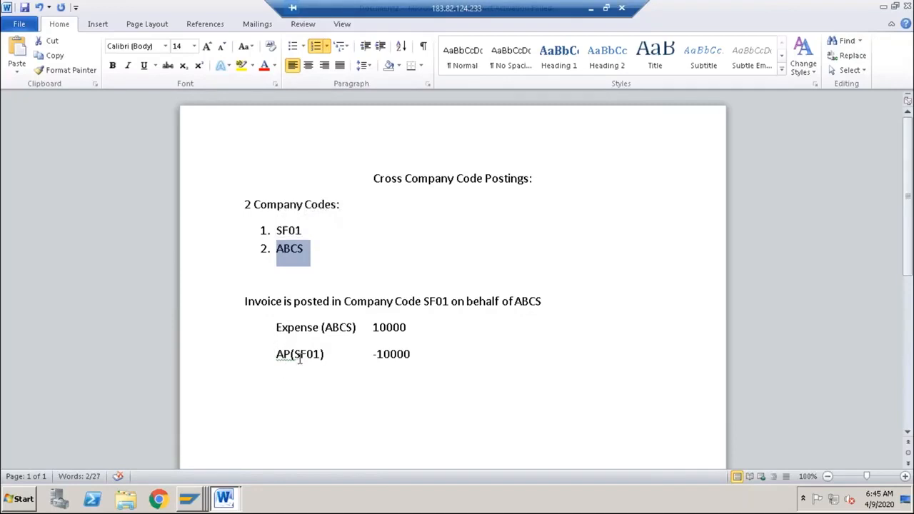
Add an indented posting line "Intercomapny Receivables (SF01)" below the AP(SF01) line
{"action": "left_click", "coordinate": [428, 357]}
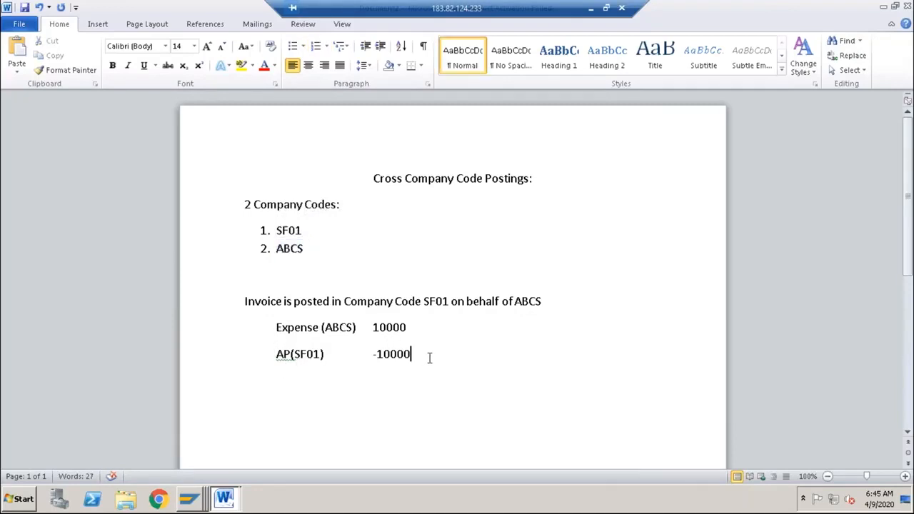
{"action": "key", "text": "Return"}
{"action": "left_click", "coordinate": [304, 230]}
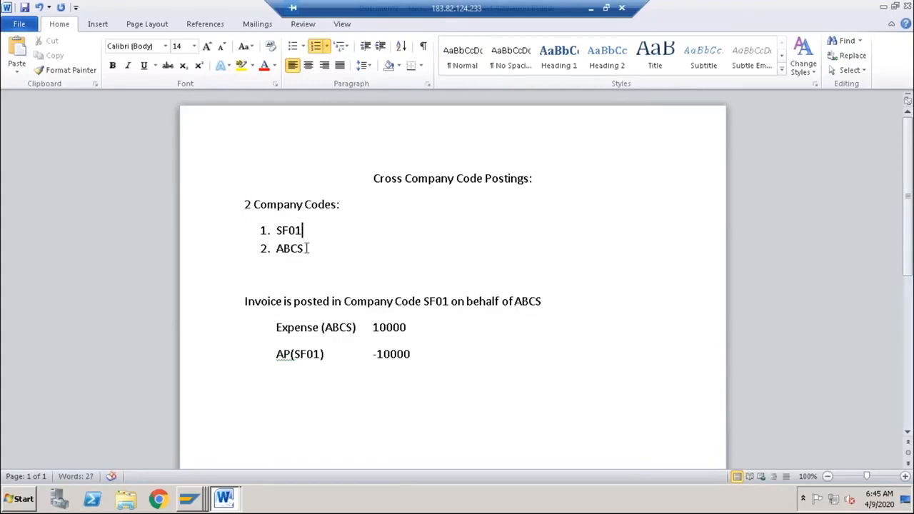
{"action": "left_click", "coordinate": [308, 248]}
{"action": "left_click", "coordinate": [282, 382]}
{"action": "key", "text": "Tab"}
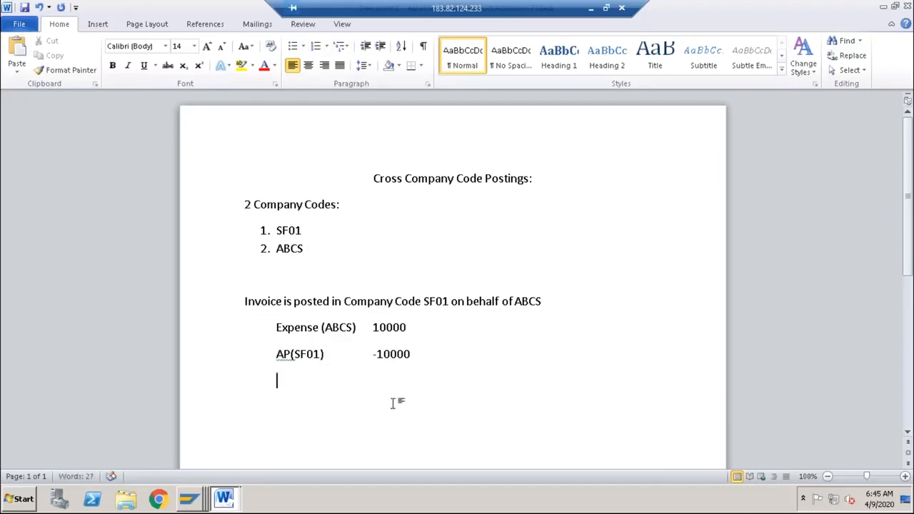
{"action": "type", "text": "Intercomapny "}
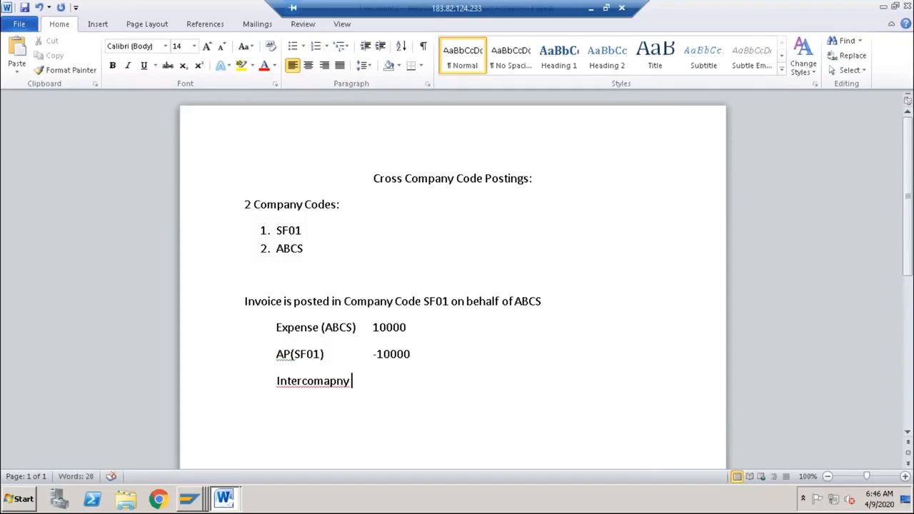
{"action": "type", "text": "Receivables "}
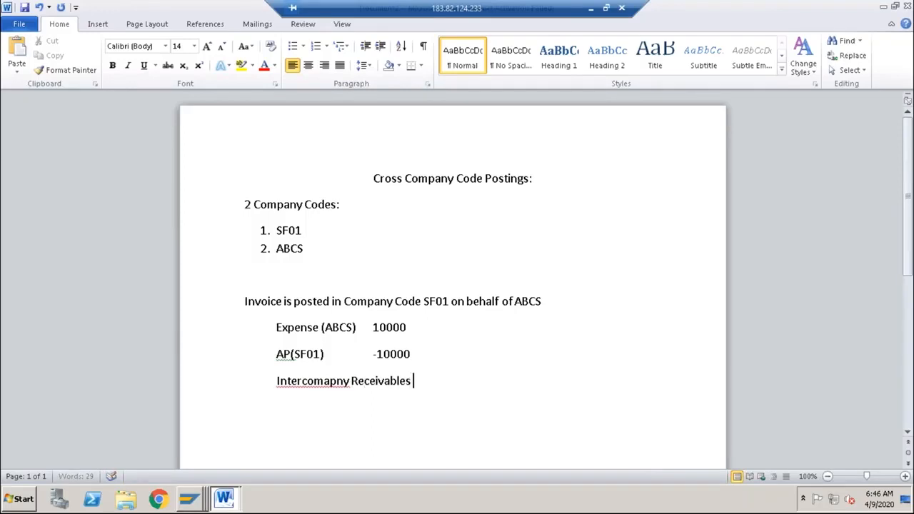
{"action": "type", "text": "(SF01"}
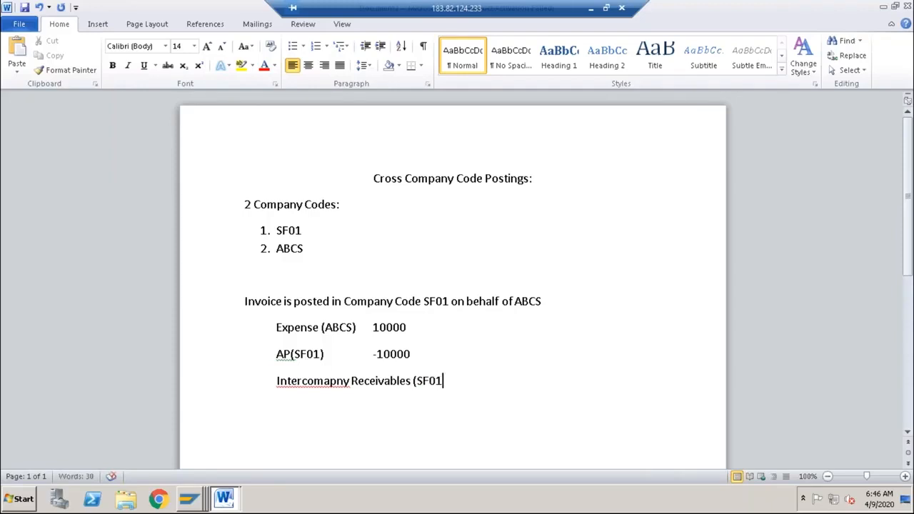
{"action": "type", "text": ")"}
Add another indented posting line "Intercompany Payable (ABCS)" below the intercompany receivables line
{"action": "key", "text": "Return"}
{"action": "key", "text": "Tab"}
{"action": "type", "text": "Intercompany "}
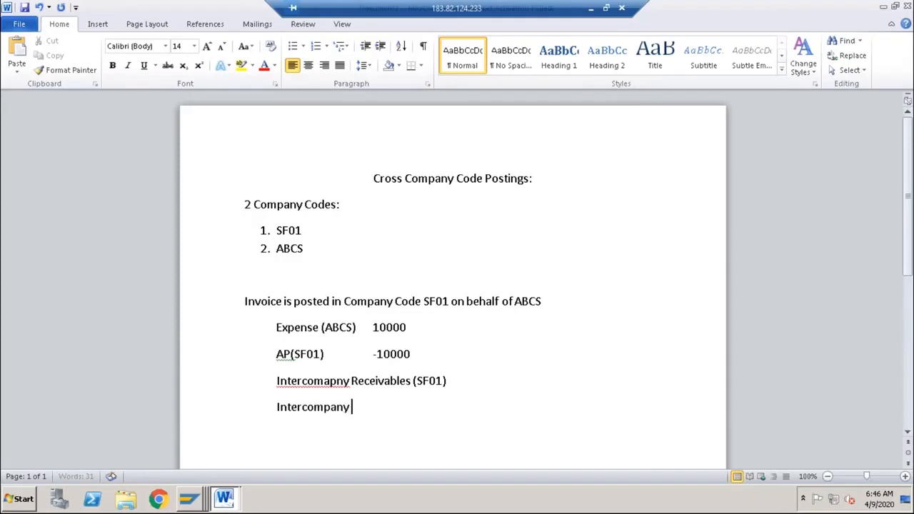
{"action": "type", "text": "Payabe"}
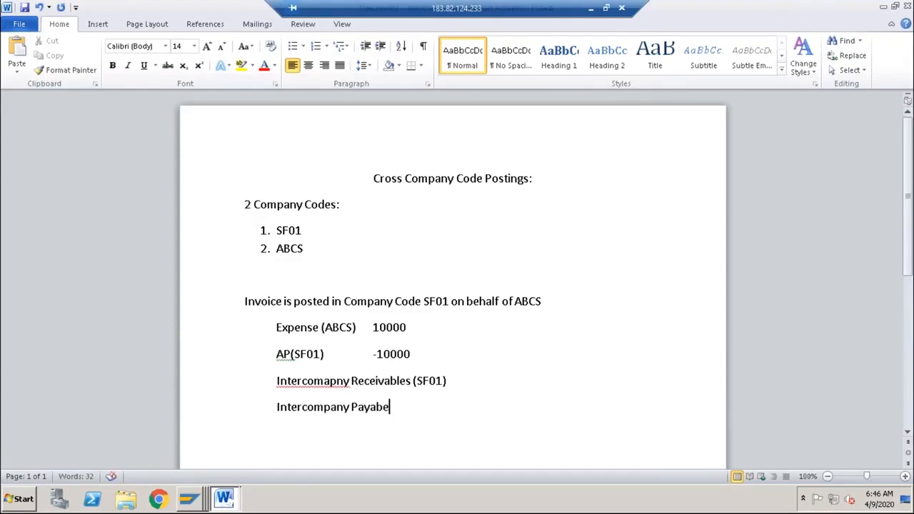
{"action": "key", "text": "Left"}
{"action": "type", "text": "l"}
{"action": "key", "text": "Right"}
{"action": "type", "text": "(ABCS)"}
Enter the aligned amounts 10000 on the intercompany receivables line and -10000 on the intercompany payable line
{"action": "left_click", "coordinate": [461, 381]}
{"action": "key", "text": "Tab"}
{"action": "type", "text": "10000"}
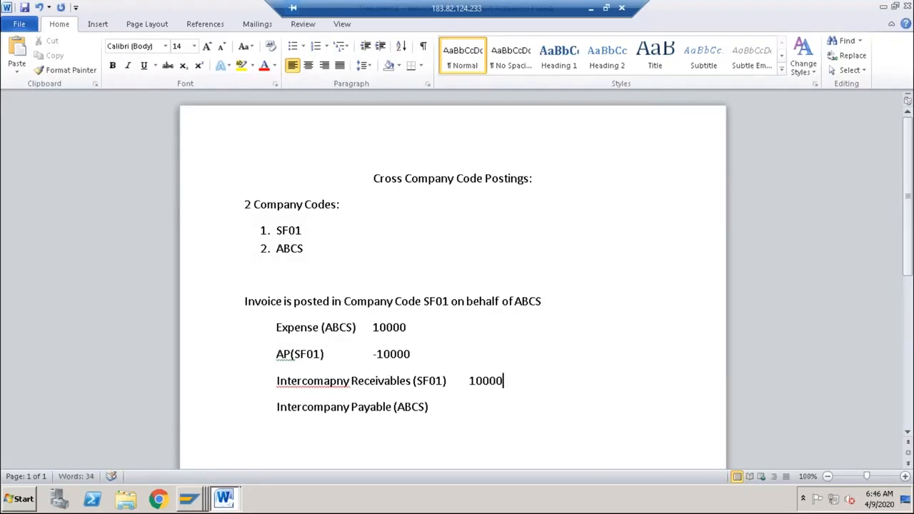
{"action": "left_click", "coordinate": [439, 408]}
{"action": "left_click", "coordinate": [374, 328]}
{"action": "left_click_drag", "start_coordinate": [374, 327], "coordinate": [407, 327]}
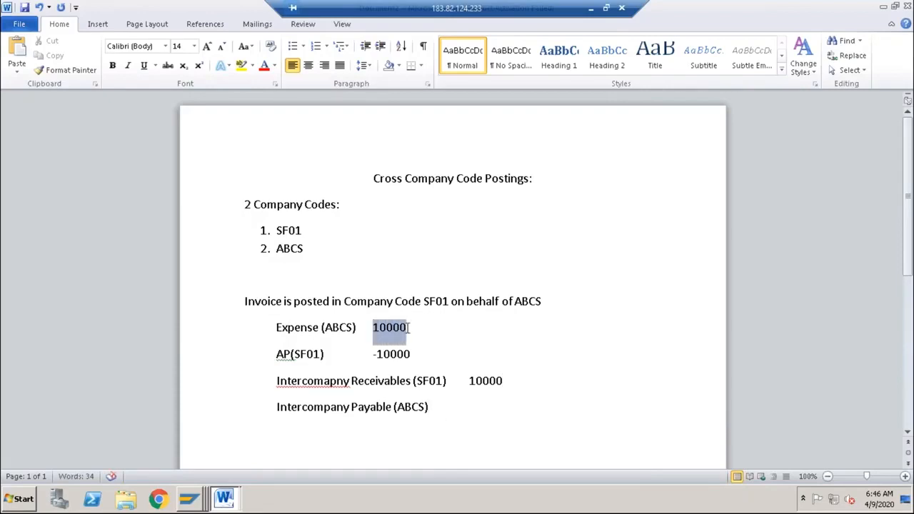
{"action": "left_click", "coordinate": [438, 413]}
{"action": "key", "text": "Tab"}
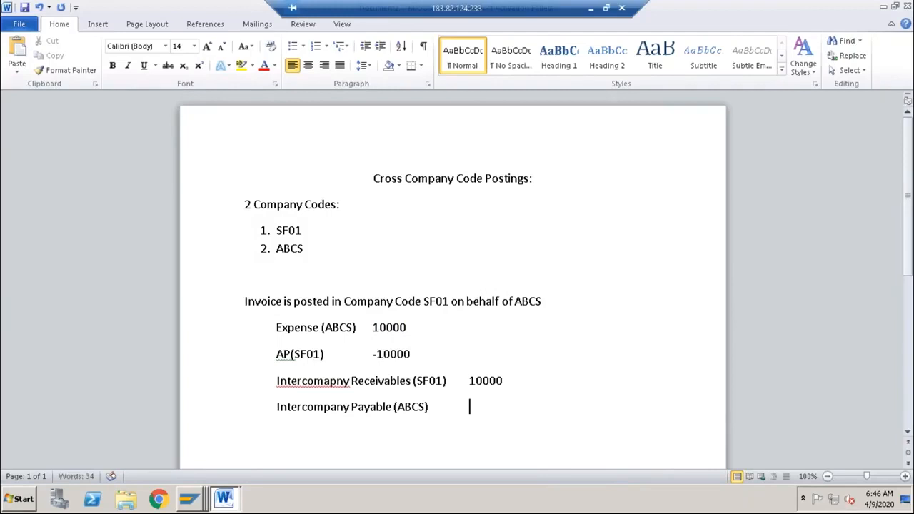
{"action": "type", "text": "-10000"}
Leave a blank line after the posting lines and start an unindented line with "OBYA ("
{"action": "left_click_drag", "start_coordinate": [513, 408], "coordinate": [264, 302]}
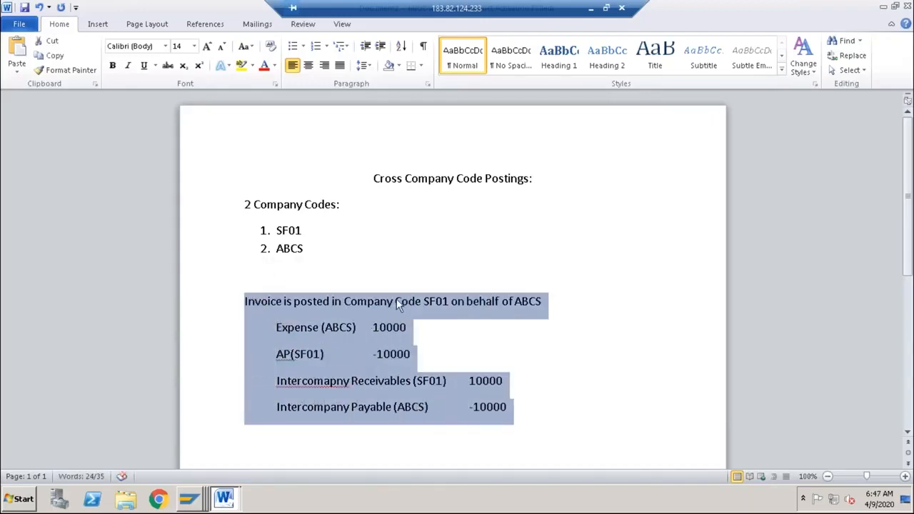
{"action": "left_click", "coordinate": [420, 354]}
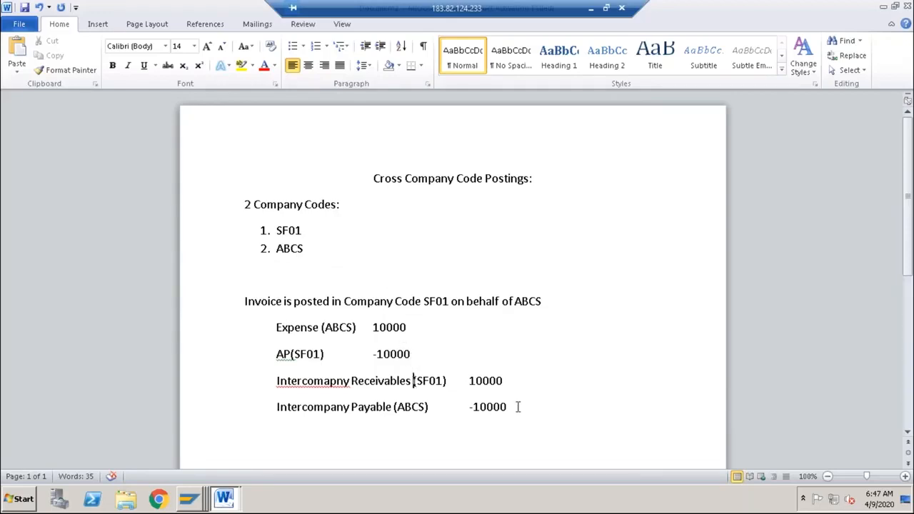
{"action": "key", "text": "Return"}
{"action": "key", "text": "Return"}
{"action": "type", "text": "OBYA"}
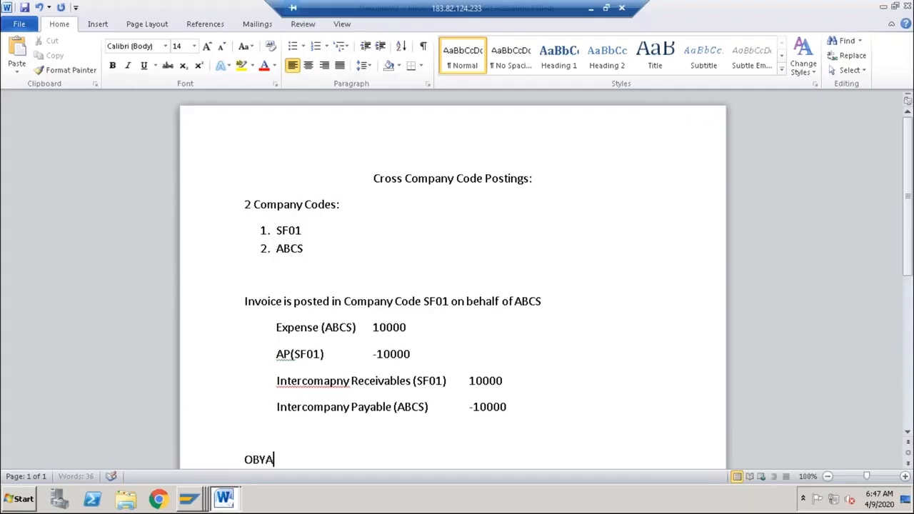
{"action": "type", "text": " ("}
{"action": "scroll", "coordinate": [513, 354], "scroll_direction": "down", "scroll_amount": 3}
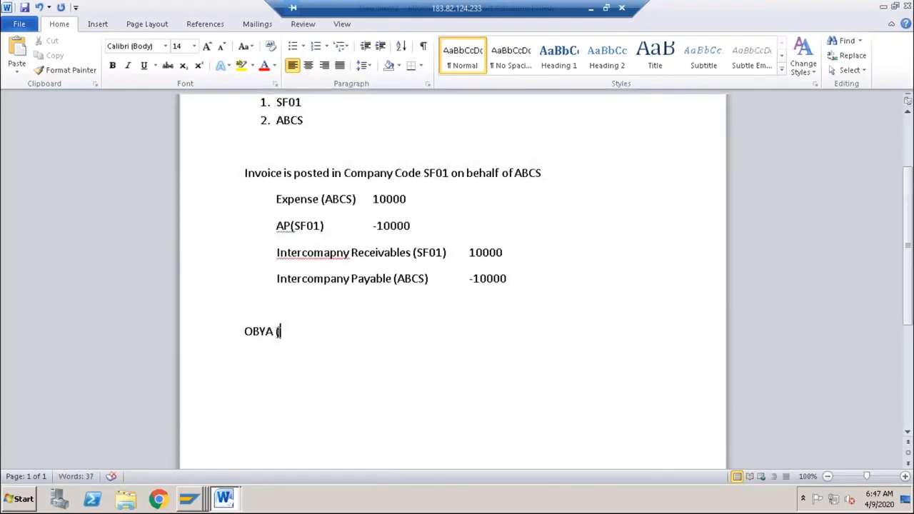
Review the intercompany receivables and payable lines together with their amounts
{"action": "left_click_drag", "start_coordinate": [274, 252], "coordinate": [462, 265]}
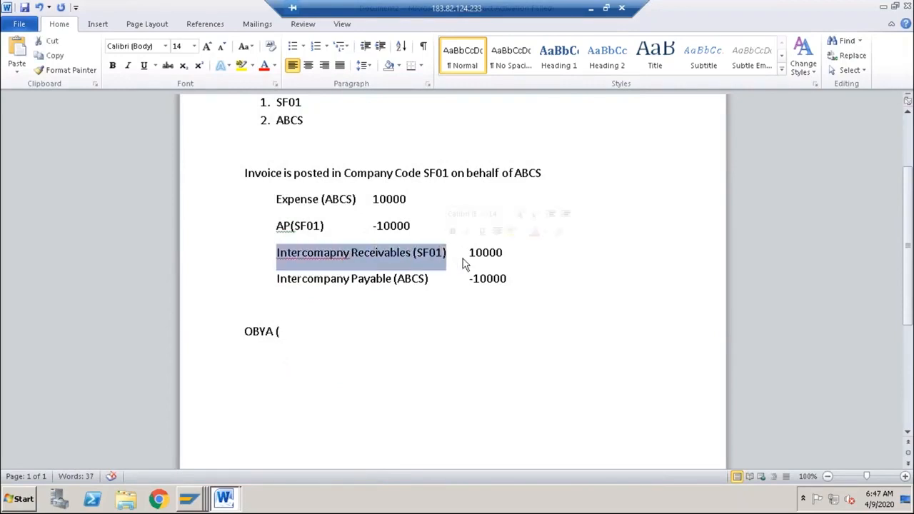
{"action": "left_click", "coordinate": [510, 253]}
{"action": "left_click", "coordinate": [512, 280]}
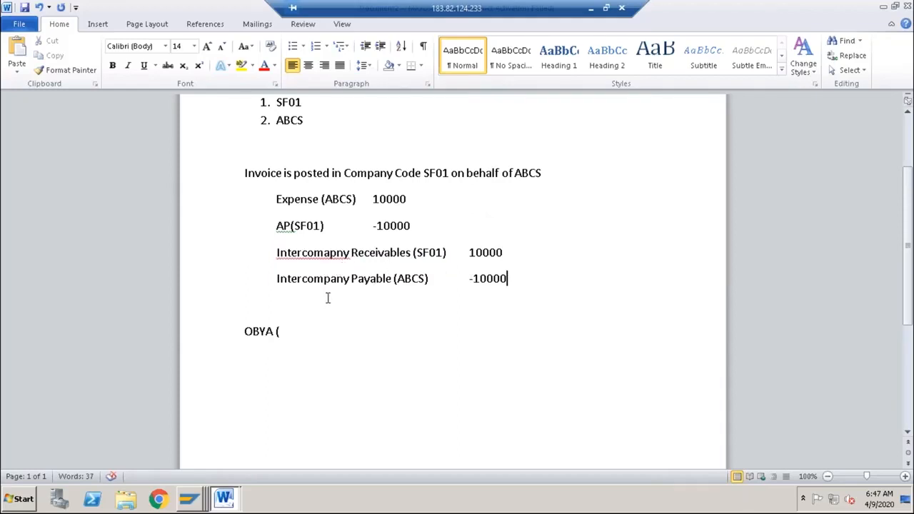
Switch to the SAP Easy Access session, open transaction OBYA and dismiss its Company Code Clearing dialog
{"action": "mouse_move", "coordinate": [189, 499]}
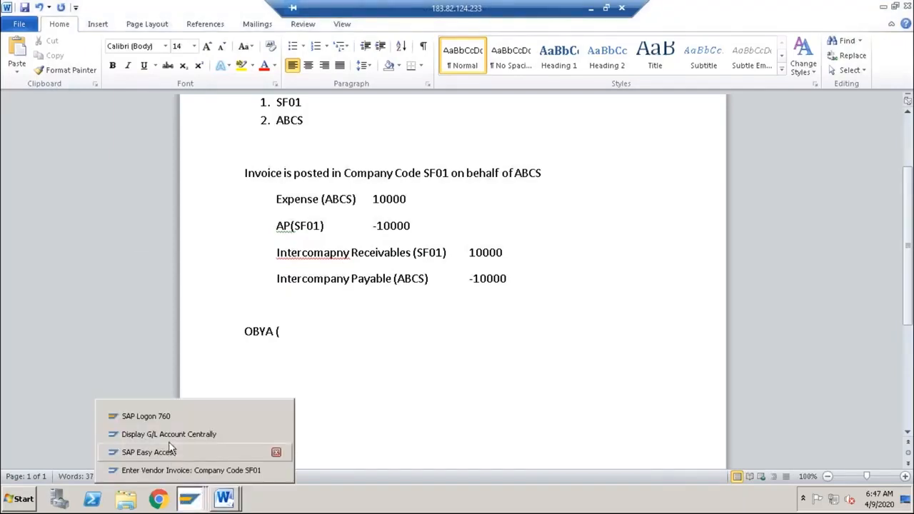
{"action": "left_click", "coordinate": [168, 454]}
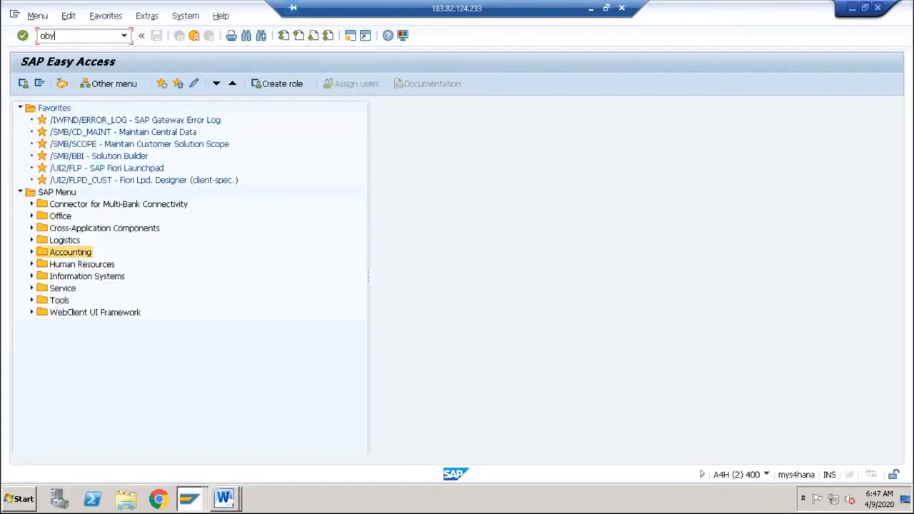
{"action": "key", "text": "Return"}
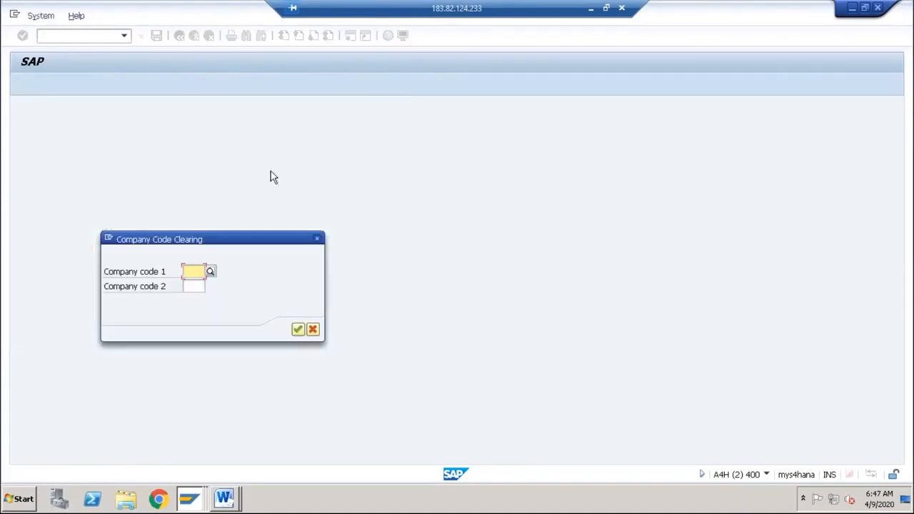
{"action": "left_click", "coordinate": [319, 240]}
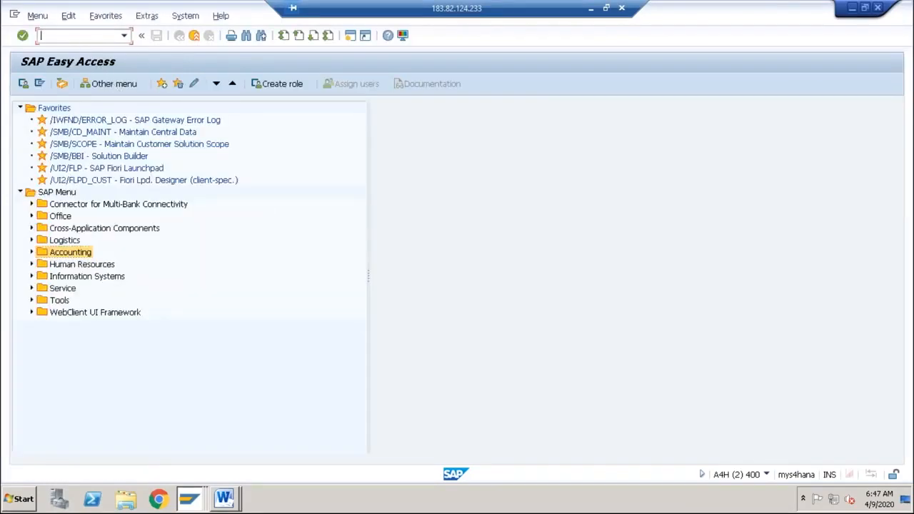
Open the SAP Customizing Implementation Guide through transaction SPRO
{"action": "type", "text": "spro"}
{"action": "key", "text": "Return"}
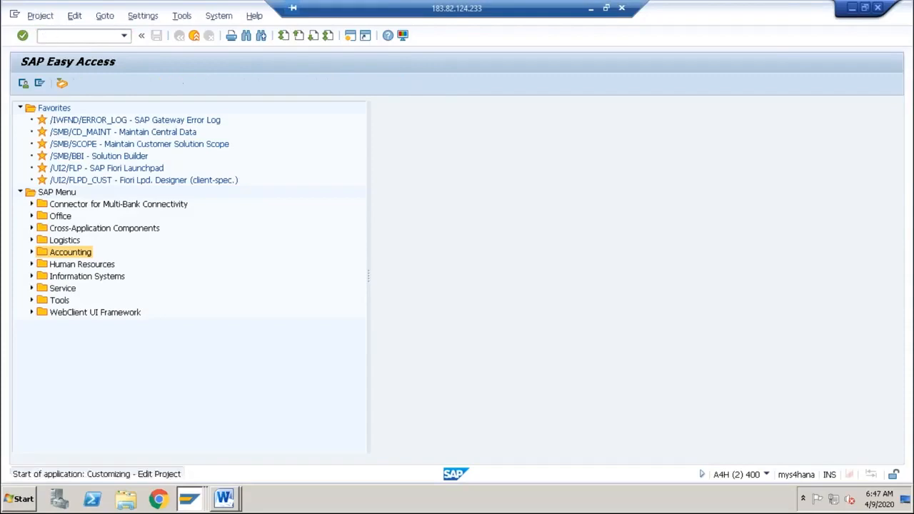
{"action": "left_click", "coordinate": [71, 82]}
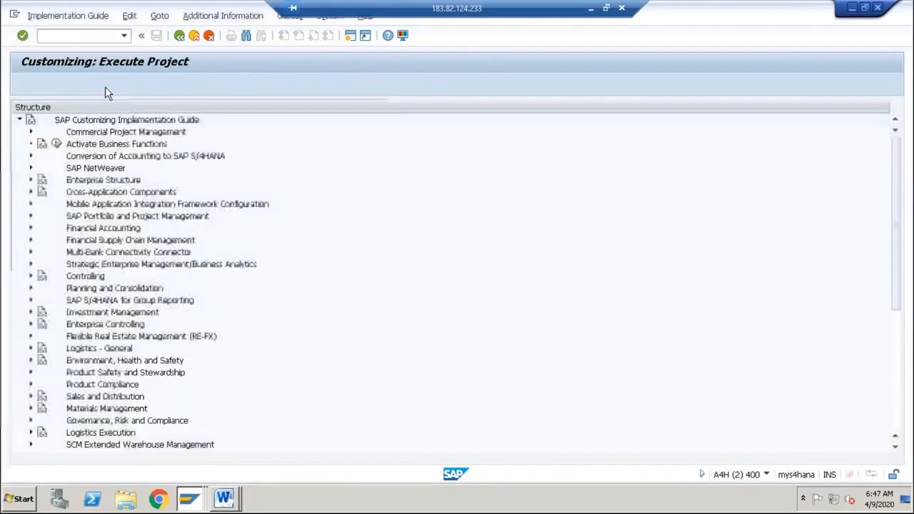
Execute Prepare Cross-Company Code Transactions under Financial Accounting, General Ledger Accounting, Business Transactions
{"action": "left_click", "coordinate": [31, 228]}
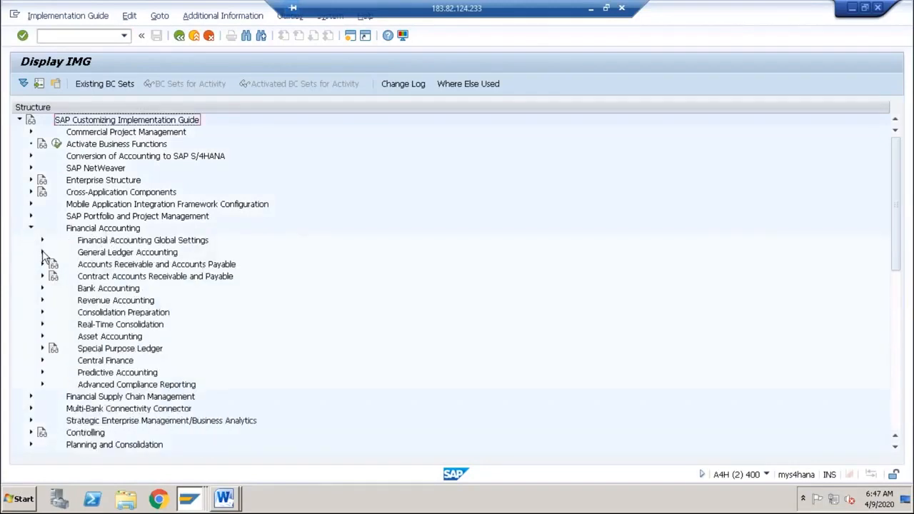
{"action": "left_click", "coordinate": [42, 252]}
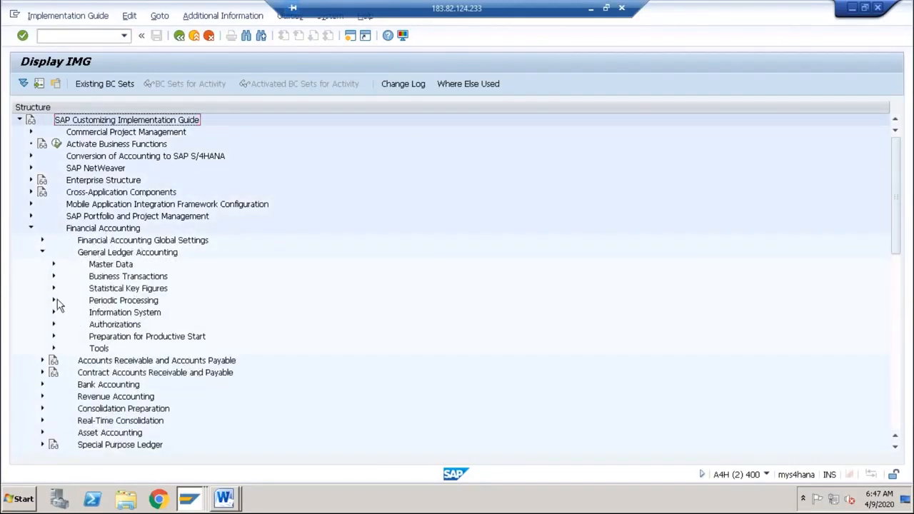
{"action": "left_click", "coordinate": [53, 276]}
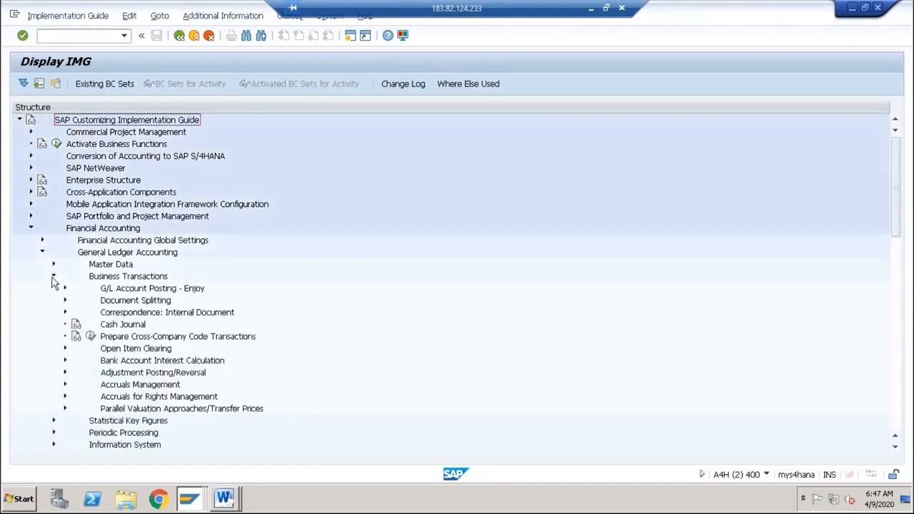
{"action": "left_click", "coordinate": [54, 277]}
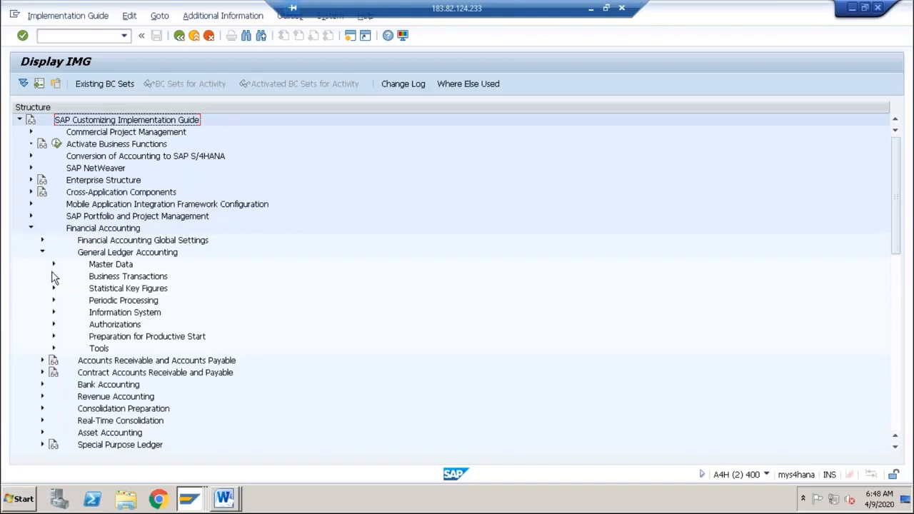
{"action": "left_click", "coordinate": [53, 277]}
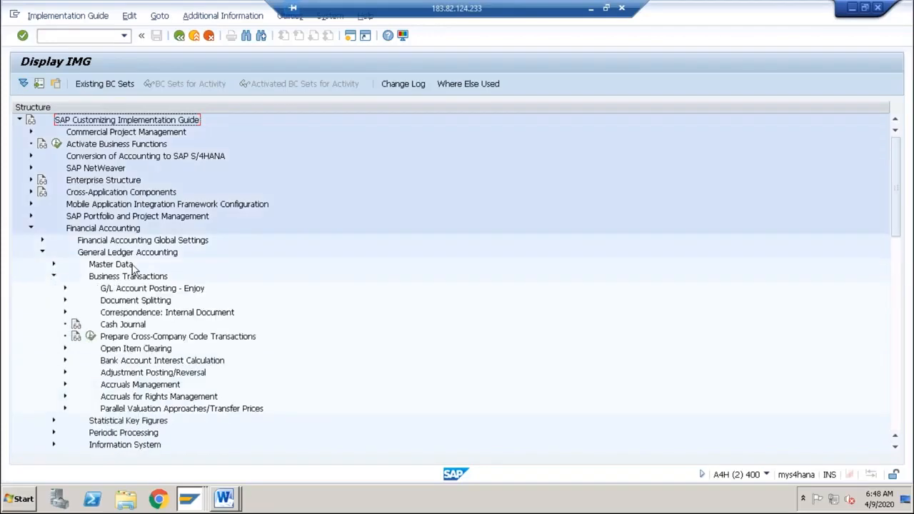
{"action": "left_click", "coordinate": [127, 337]}
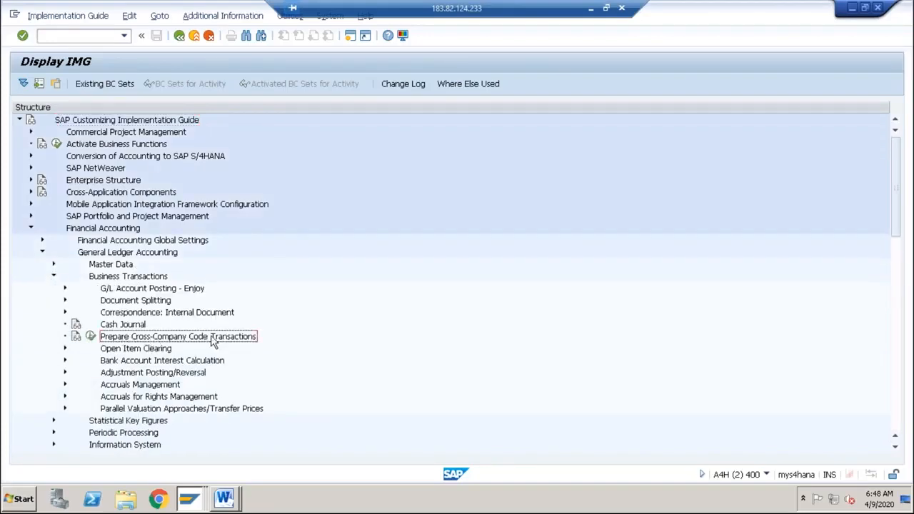
{"action": "left_click", "coordinate": [91, 337]}
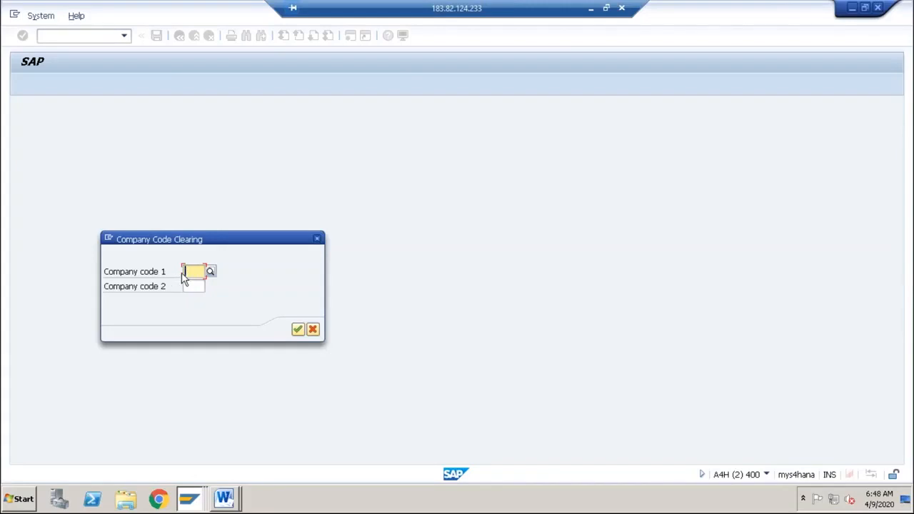
Open the clearing configuration with SF01 as company code 1 and ABCS as company code 2
{"action": "left_click", "coordinate": [190, 288]}
{"action": "left_click", "coordinate": [191, 272]}
{"action": "type", "text": "s"}
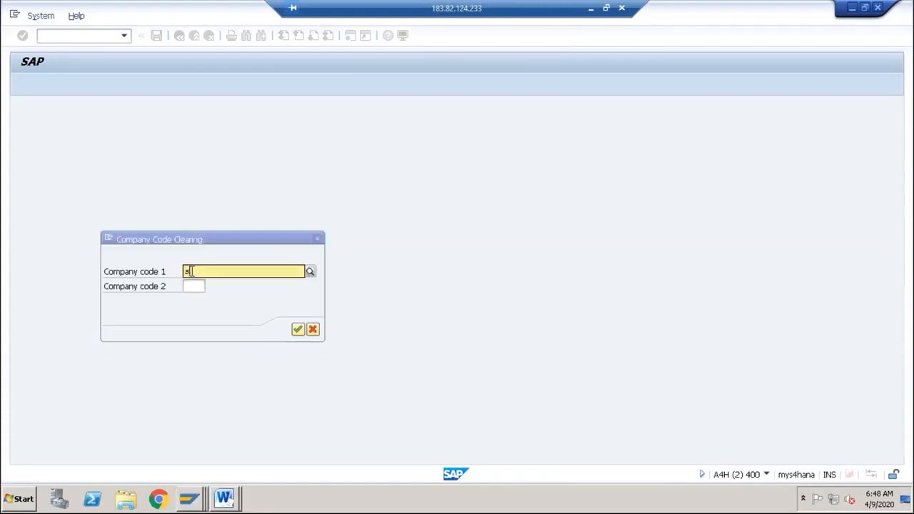
{"action": "type", "text": "f01"}
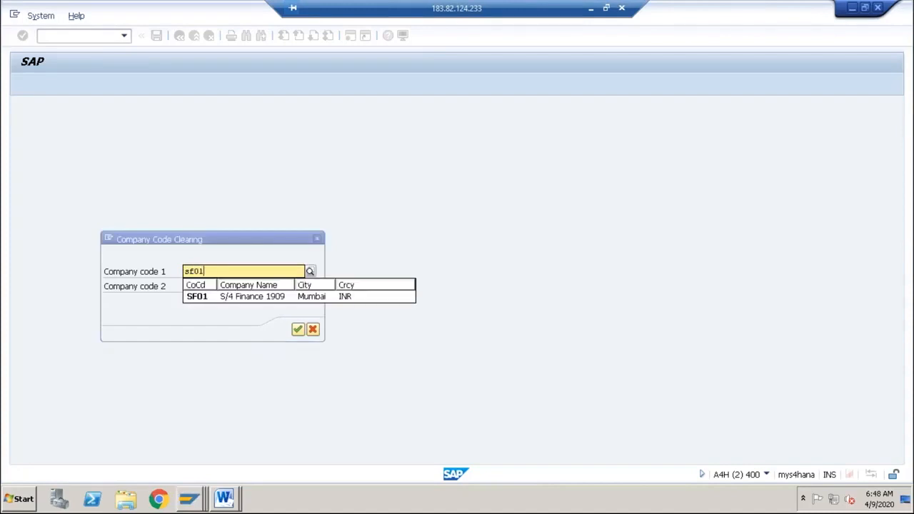
{"action": "left_click", "coordinate": [203, 297]}
{"action": "left_click", "coordinate": [199, 287]}
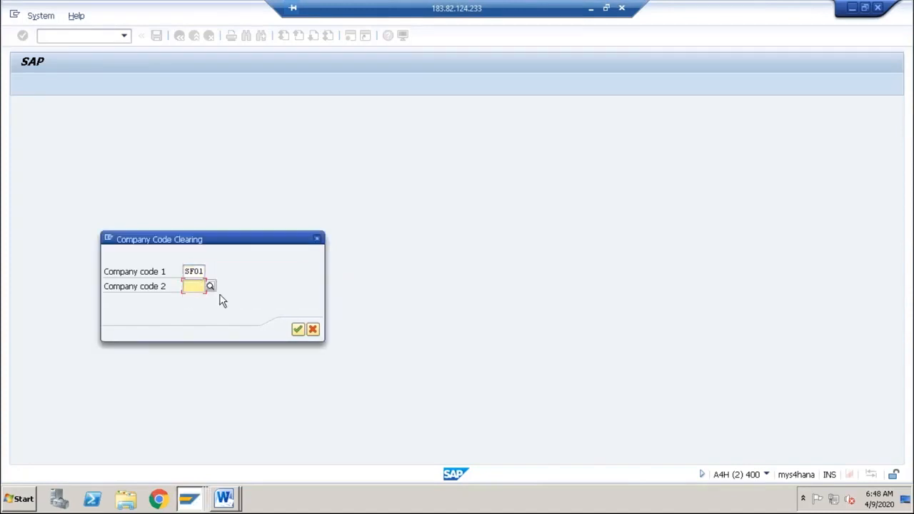
{"action": "type", "text": "abcs"}
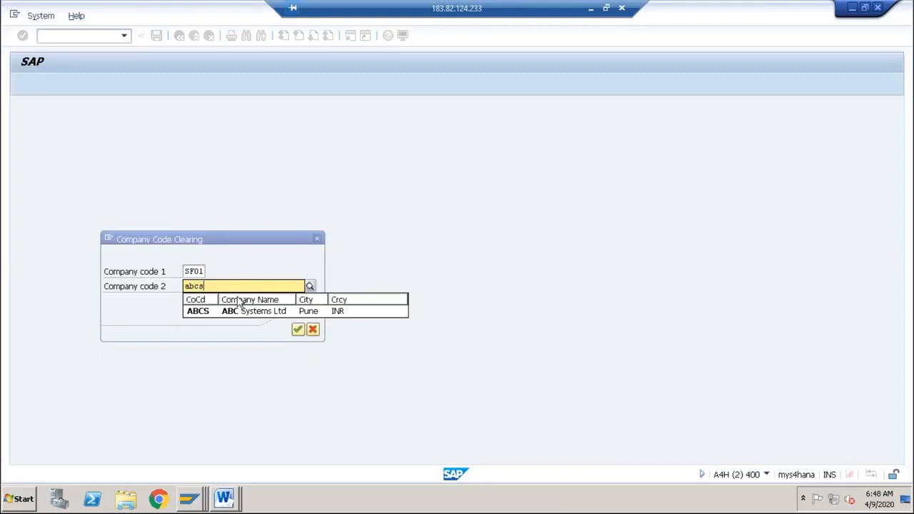
{"action": "left_click", "coordinate": [298, 330]}
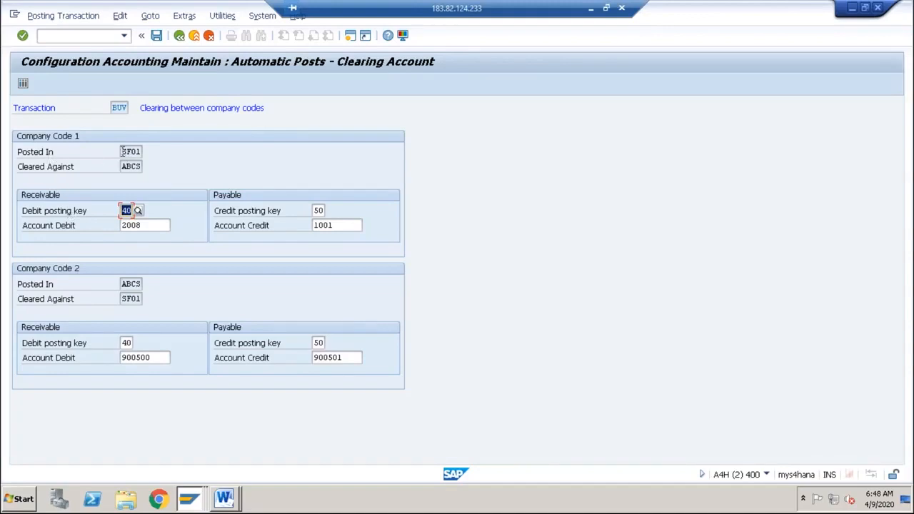
Examine the posted-in and cleared-against company codes of both blocks and the debit posting key of company code 1
{"action": "mouse_move", "coordinate": [122, 151]}
{"action": "left_mouse_down"}
{"action": "mouse_move", "coordinate": [145, 151]}
{"action": "mouse_move", "coordinate": [132, 167]}
{"action": "left_mouse_up"}
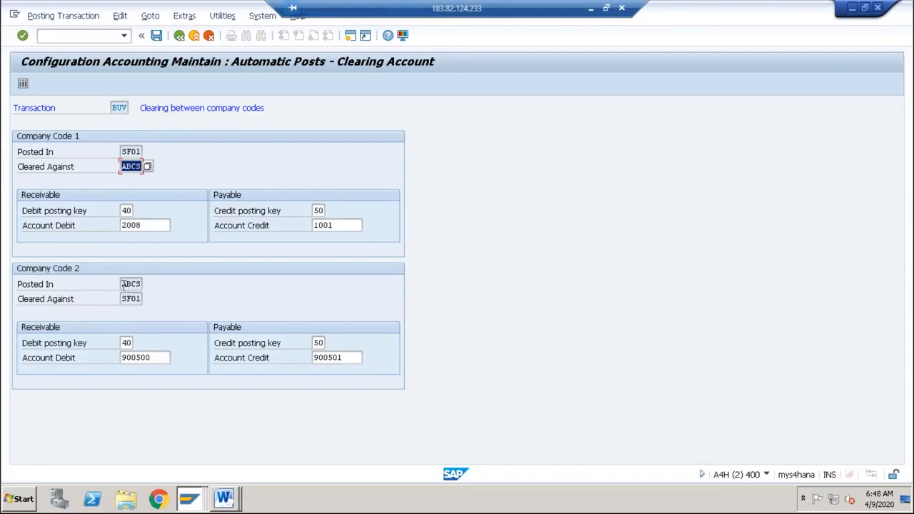
{"action": "left_click_drag", "start_coordinate": [124, 285], "coordinate": [143, 298]}
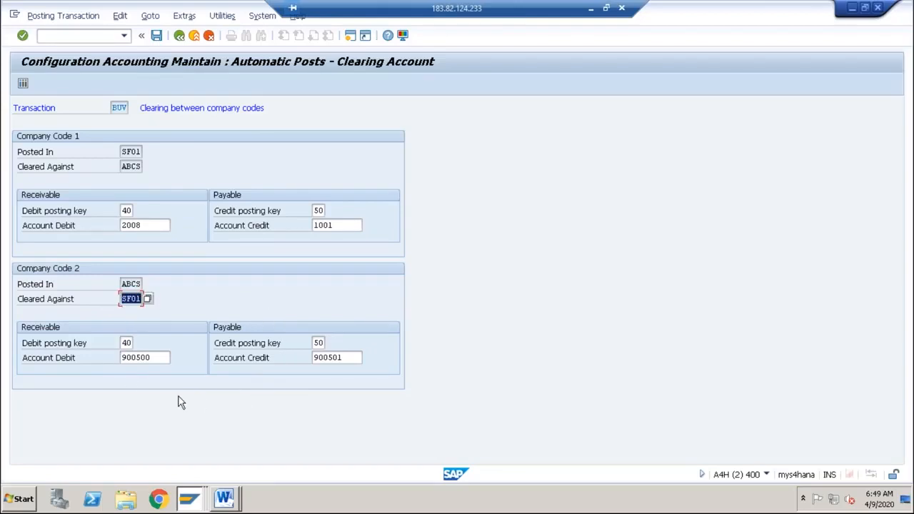
{"action": "left_click", "coordinate": [132, 152]}
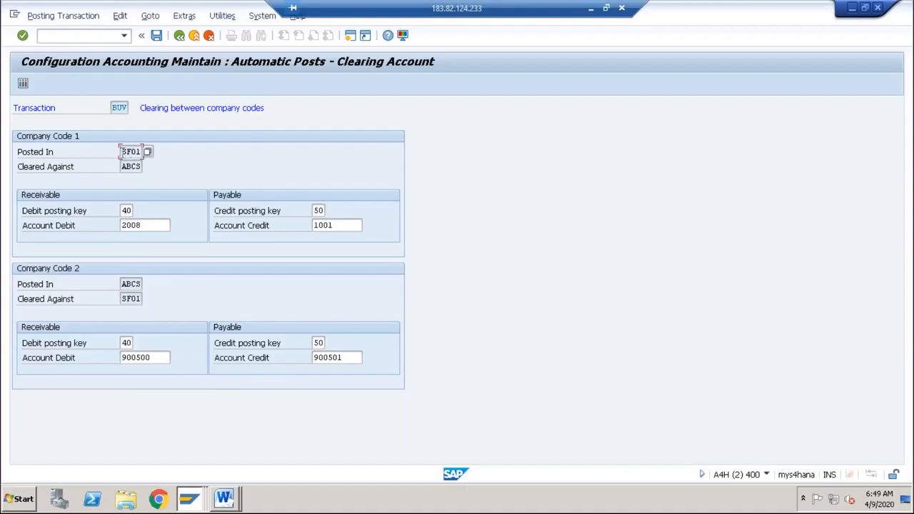
{"action": "left_click", "coordinate": [133, 166]}
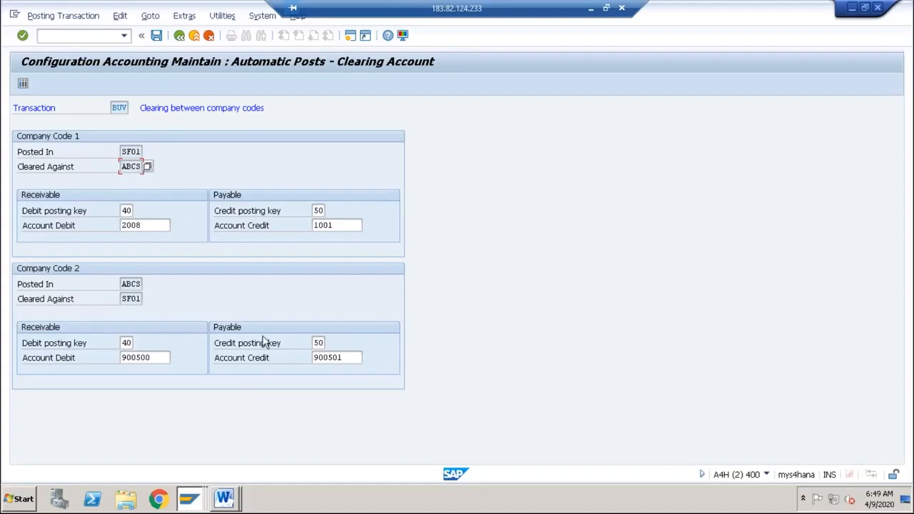
{"action": "mouse_move", "coordinate": [227, 502]}
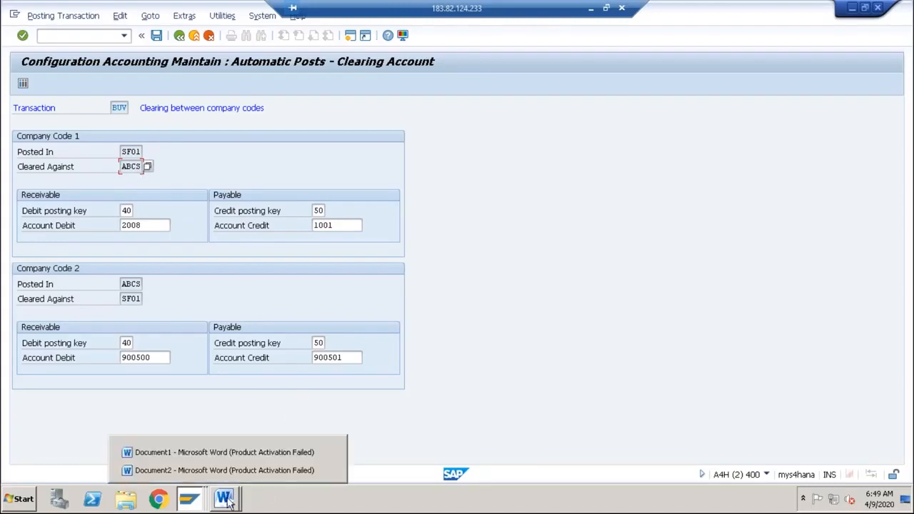
{"action": "left_click", "coordinate": [127, 211]}
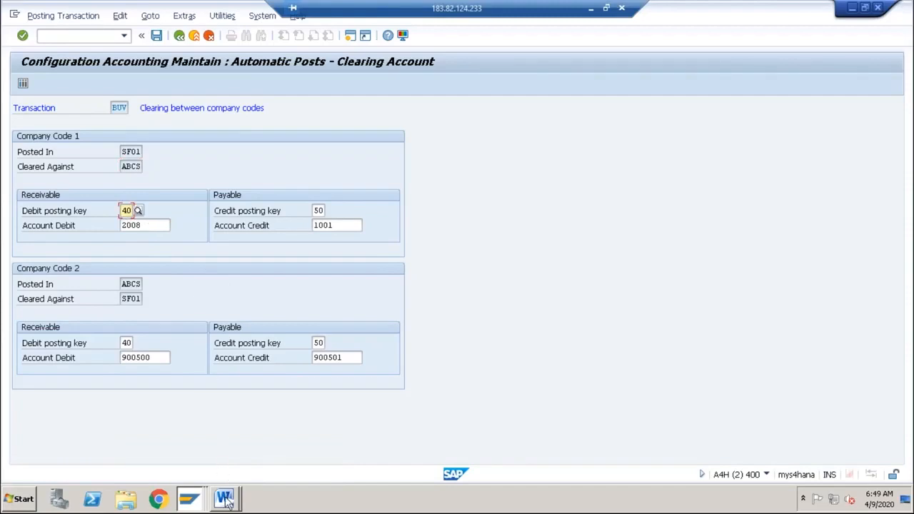
Switch to the Word document and review the Intercompany Receivables line for SF01
{"action": "mouse_move", "coordinate": [228, 503]}
{"action": "left_click", "coordinate": [231, 412]}
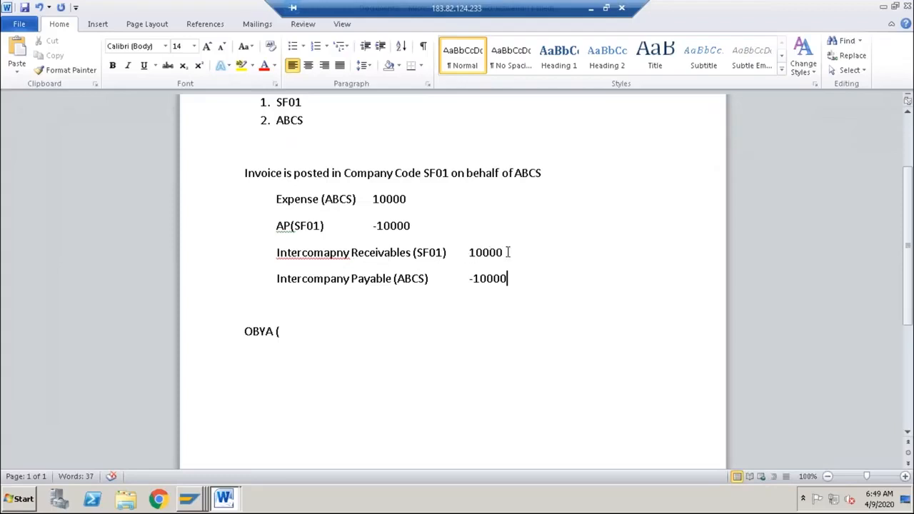
{"action": "left_click_drag", "start_coordinate": [507, 252], "coordinate": [276, 256]}
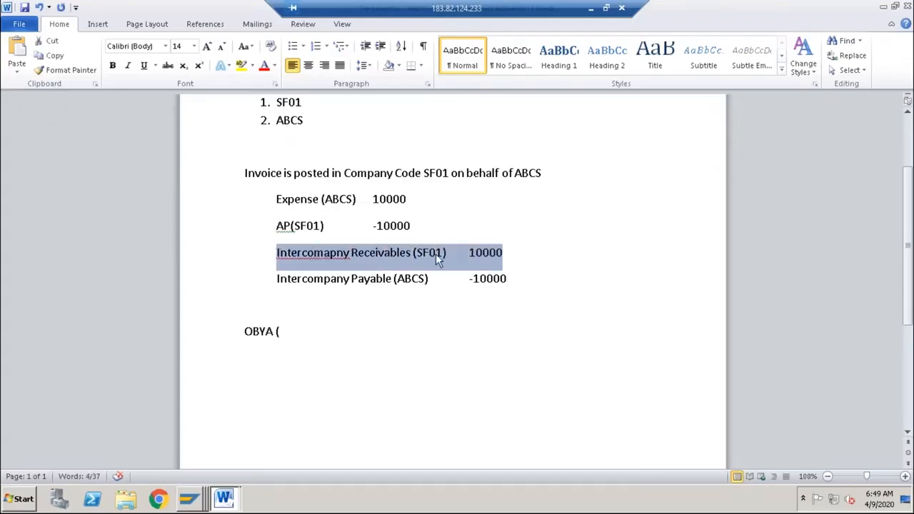
Return to the SAP clearing account configuration and compare SF01's receivable account with ABCS's payable key and account
{"action": "left_click", "coordinate": [190, 499]}
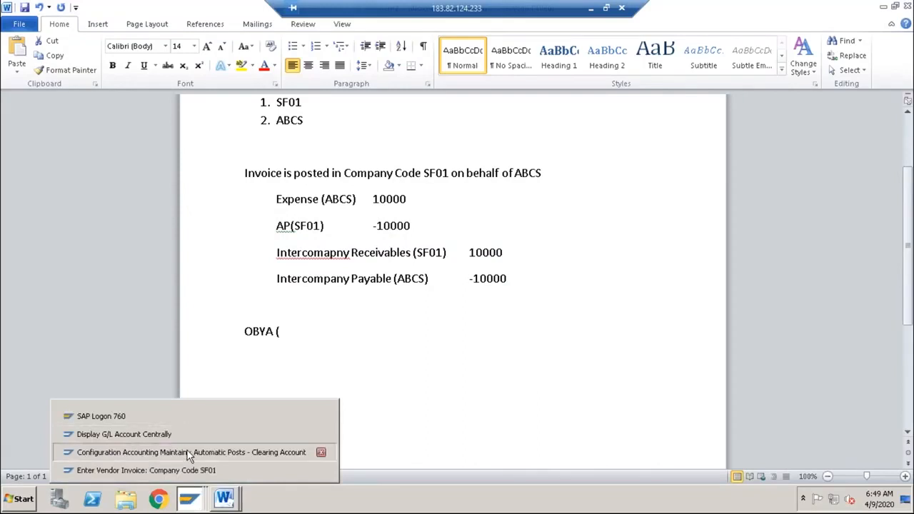
{"action": "left_click", "coordinate": [187, 450]}
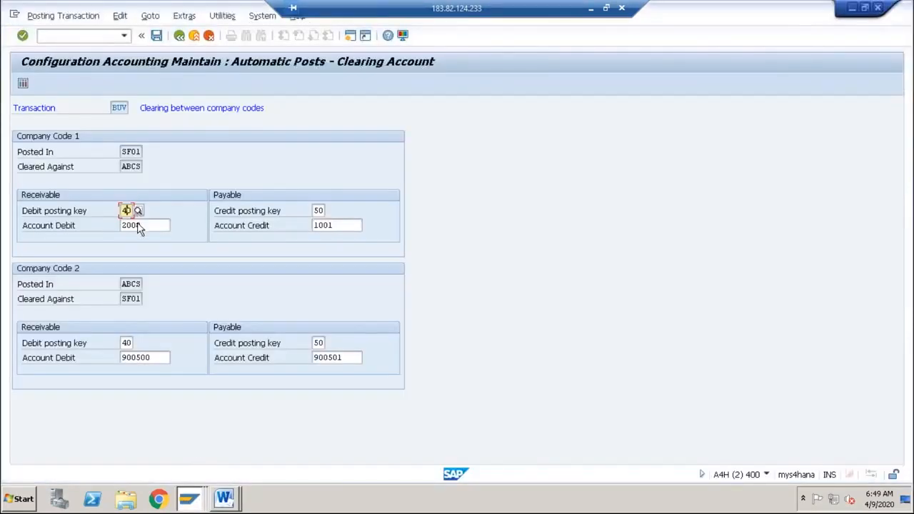
{"action": "left_click_drag", "start_coordinate": [143, 225], "coordinate": [120, 226]}
{"action": "left_click", "coordinate": [122, 285]}
{"action": "left_click_drag", "start_coordinate": [123, 284], "coordinate": [140, 285]}
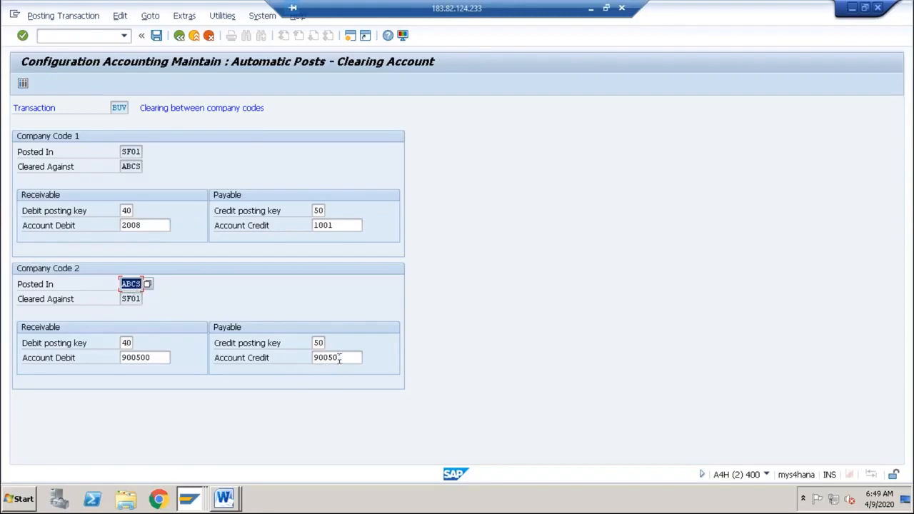
{"action": "left_click", "coordinate": [319, 343]}
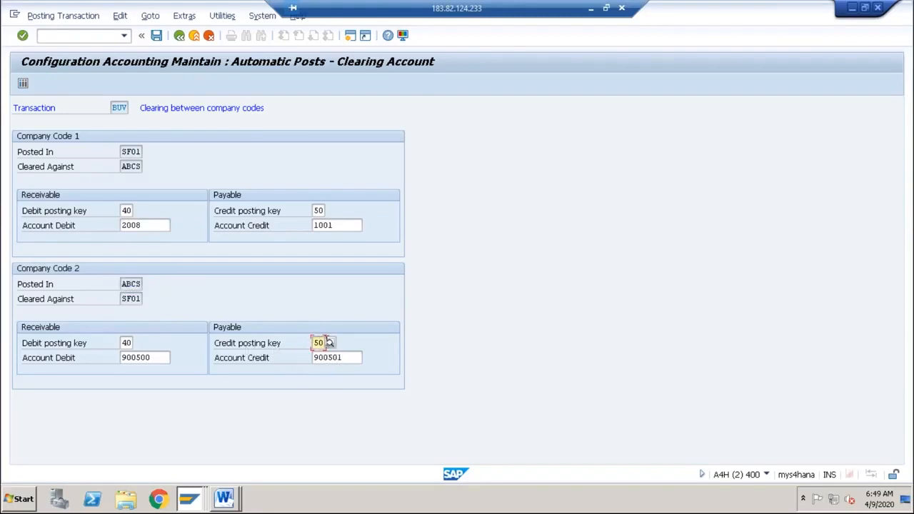
{"action": "left_click_drag", "start_coordinate": [344, 357], "coordinate": [311, 357]}
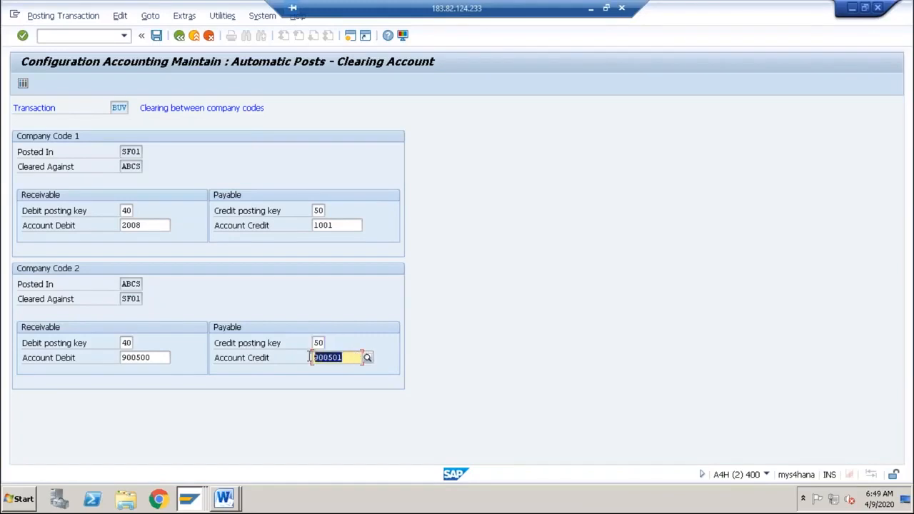
{"action": "left_click_drag", "start_coordinate": [143, 226], "coordinate": [120, 225]}
{"action": "left_click_drag", "start_coordinate": [345, 357], "coordinate": [308, 357]}
{"action": "left_click", "coordinate": [133, 152]}
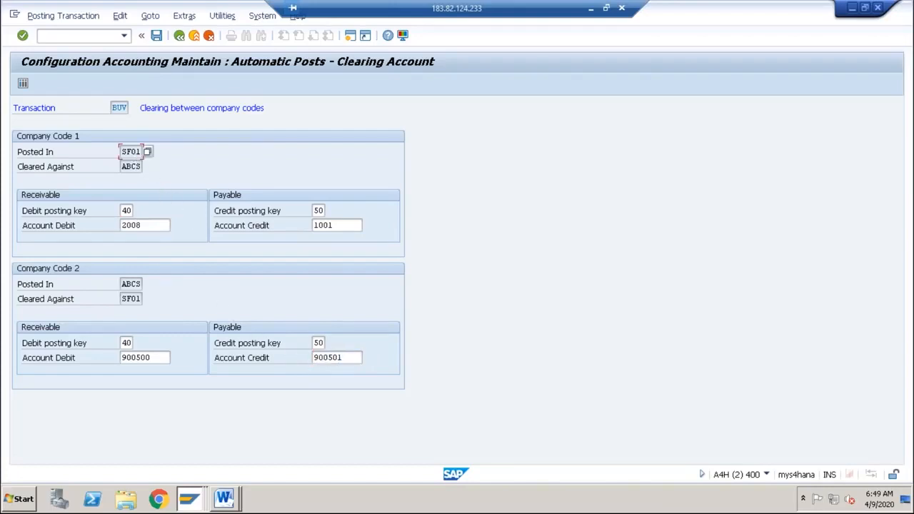
{"action": "left_click", "coordinate": [130, 166]}
Start transaction FB60 in a new SAP session and check the company code in the invoice's basic data
{"action": "left_click", "coordinate": [350, 37]}
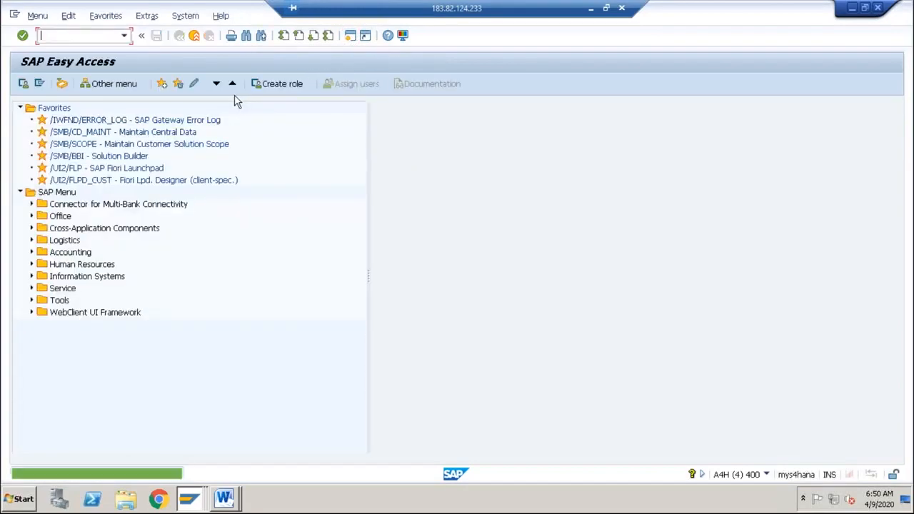
{"action": "type", "text": "fb6"}
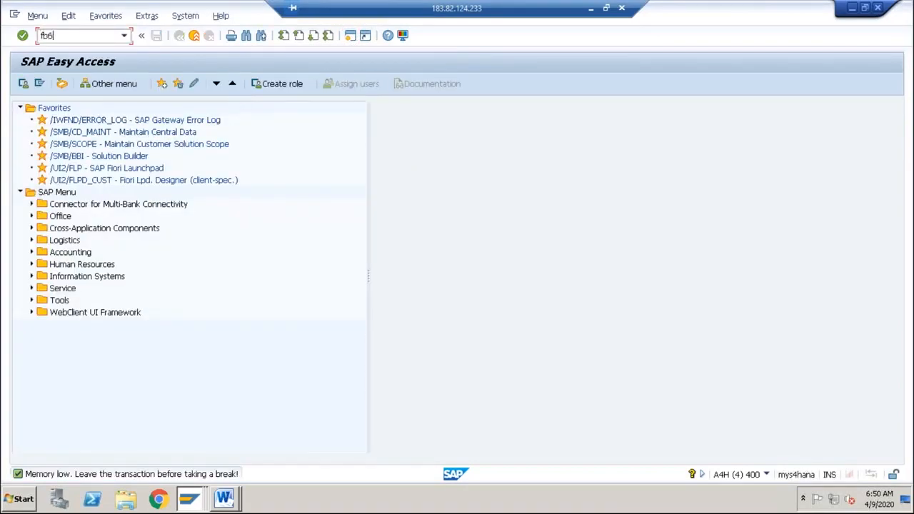
{"action": "type", "text": "0"}
{"action": "key", "text": "Return"}
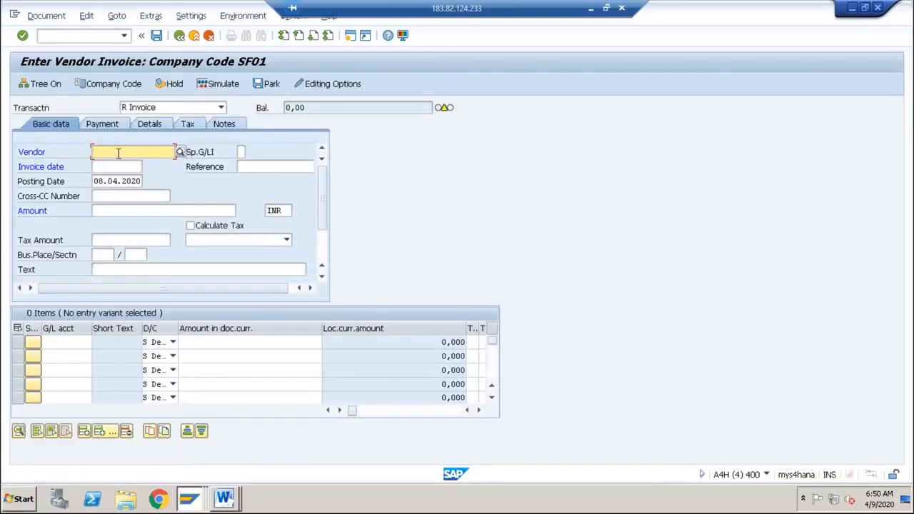
{"action": "left_click", "coordinate": [323, 249]}
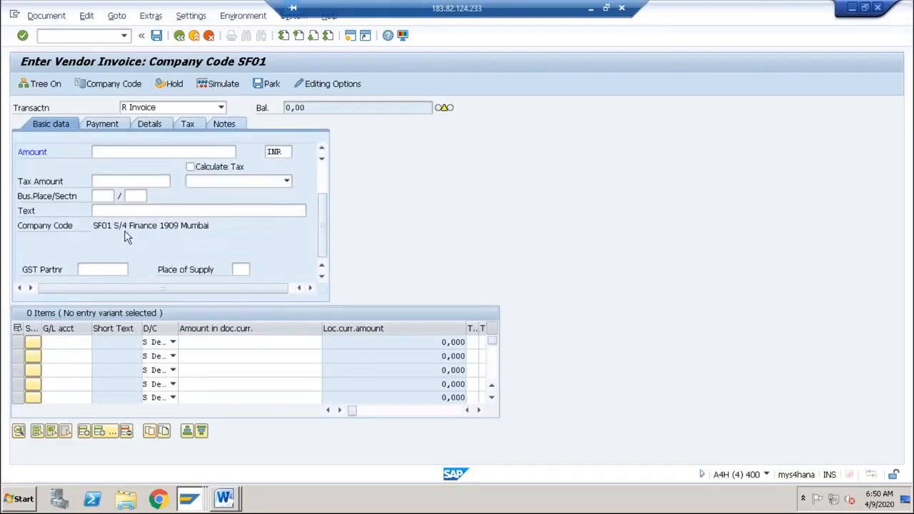
{"action": "left_click_drag", "start_coordinate": [112, 226], "coordinate": [93, 226]}
{"action": "scroll", "coordinate": [211, 169], "scroll_direction": "up", "scroll_amount": 2}
Fill in the invoice header with the SF01 test vendor, invoice date 02042020, reference Test and amount 10000
{"action": "left_click", "coordinate": [122, 152]}
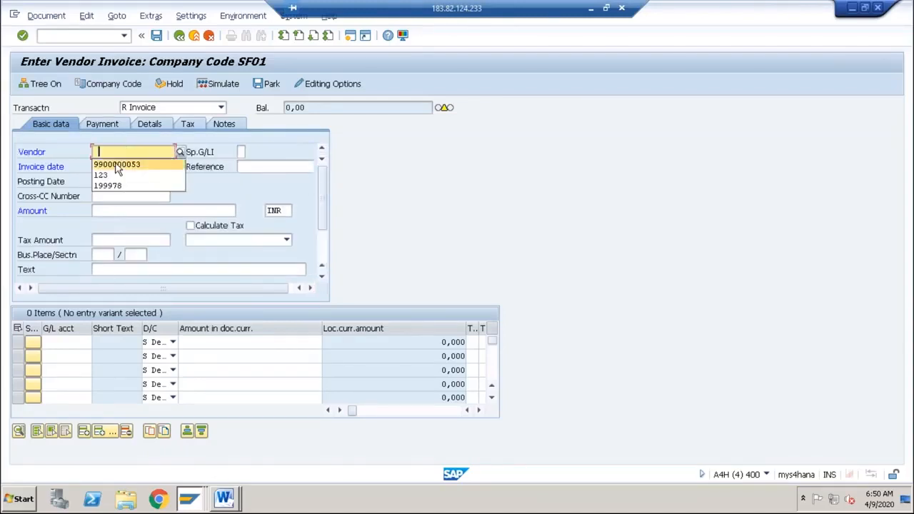
{"action": "left_click", "coordinate": [115, 164]}
{"action": "left_click", "coordinate": [113, 165]}
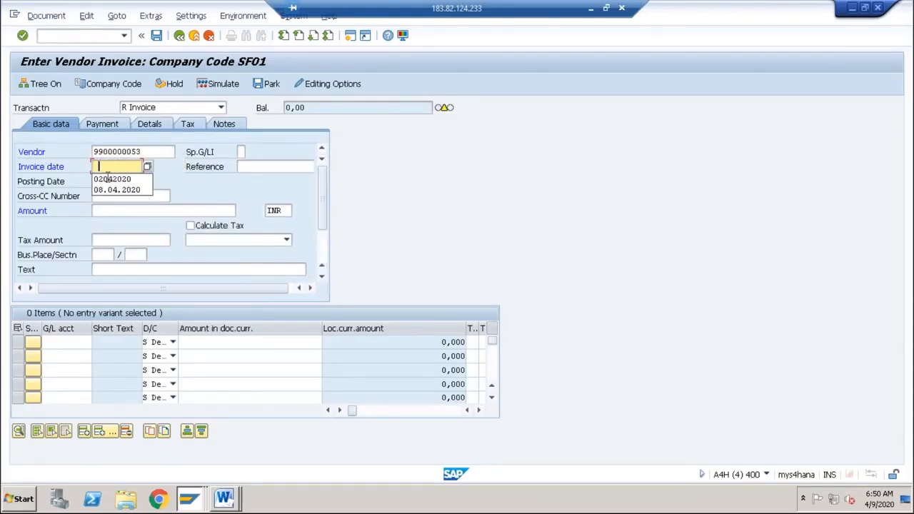
{"action": "left_click", "coordinate": [109, 181]}
{"action": "left_click", "coordinate": [271, 167]}
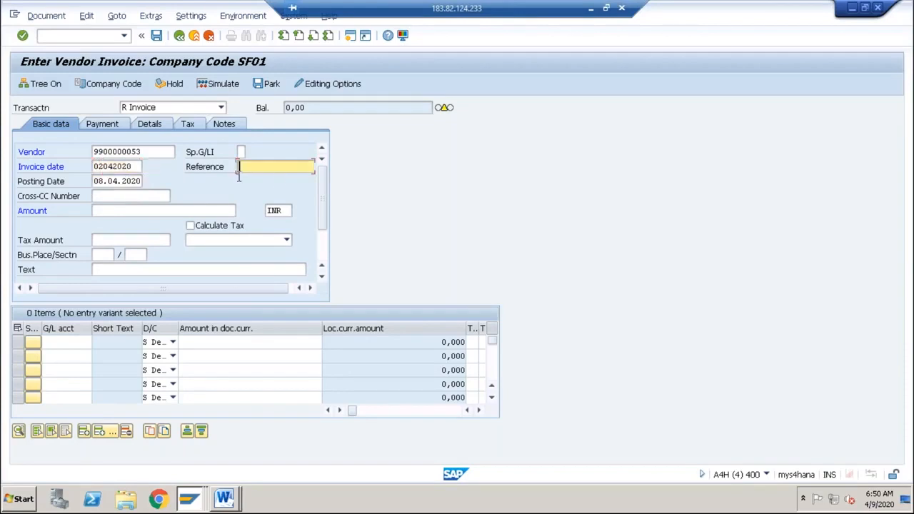
{"action": "left_click", "coordinate": [247, 179]}
{"action": "left_click", "coordinate": [122, 210]}
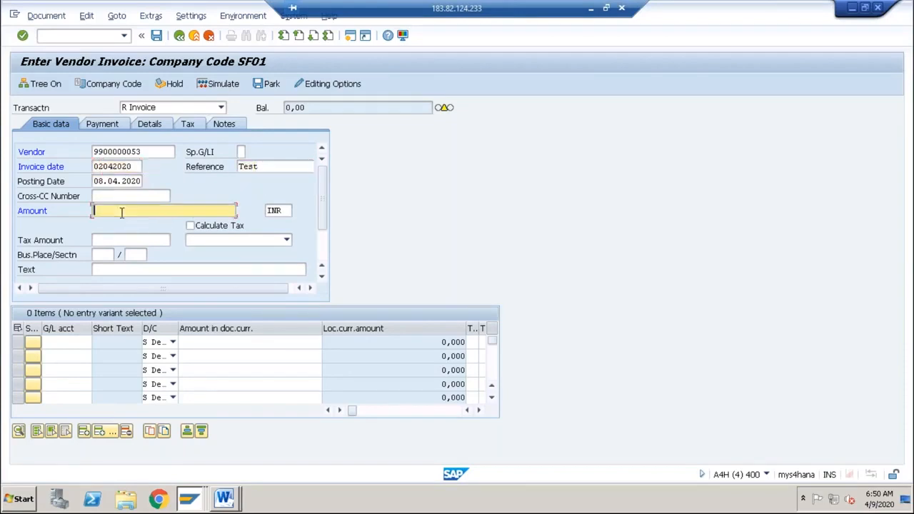
{"action": "left_click", "coordinate": [115, 222]}
Enter G/L account 400000 in the first line item and set its company code to ABCS
{"action": "scroll", "coordinate": [303, 252], "scroll_direction": "down", "scroll_amount": 1}
{"action": "left_click", "coordinate": [65, 342]}
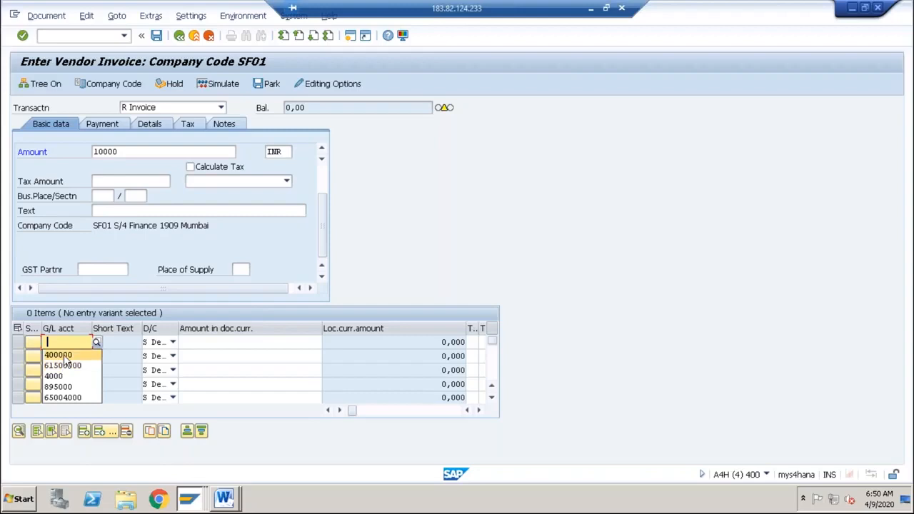
{"action": "left_click", "coordinate": [60, 354]}
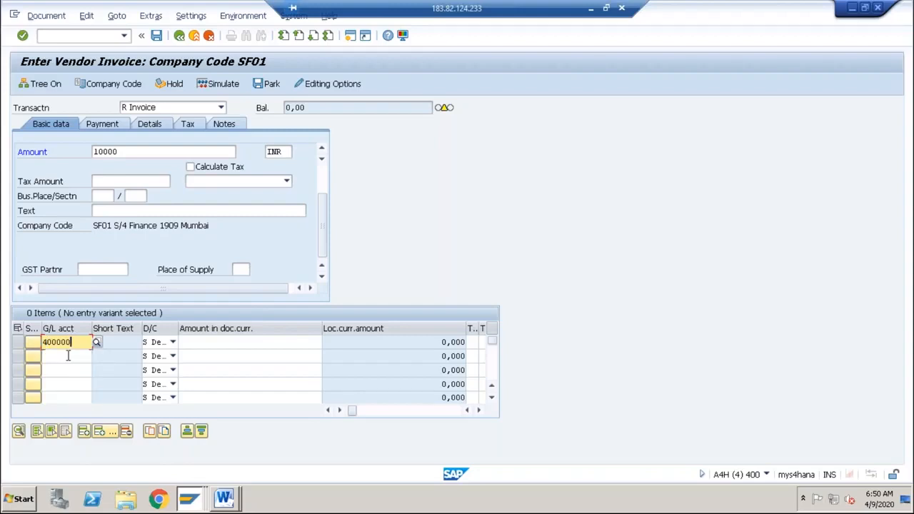
{"action": "key", "text": "Tab"}
{"action": "key", "text": "Tab"}
{"action": "key", "text": "Tab"}
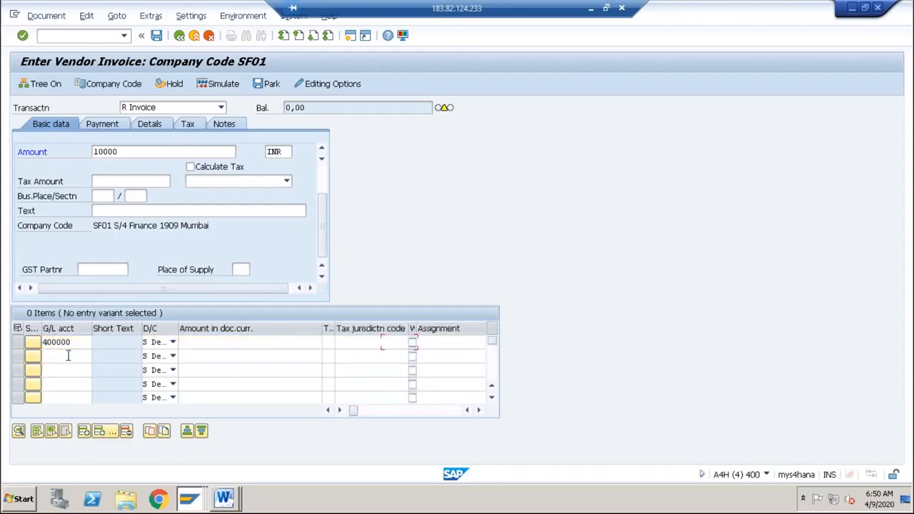
{"action": "key", "text": "Tab"}
{"action": "key", "text": "Tab"}
{"action": "key", "text": "Tab"}
{"action": "key", "text": "Tab"}
{"action": "key", "text": "Tab"}
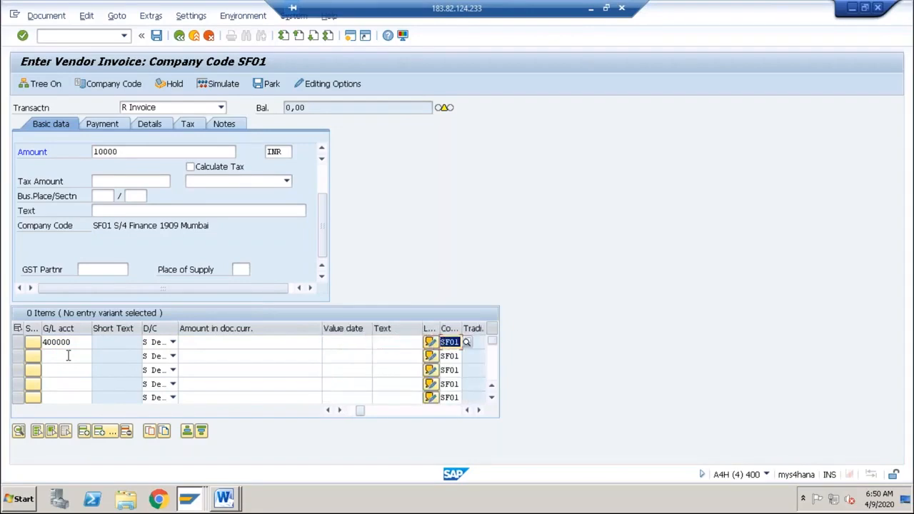
{"action": "type", "text": "ABCS"}
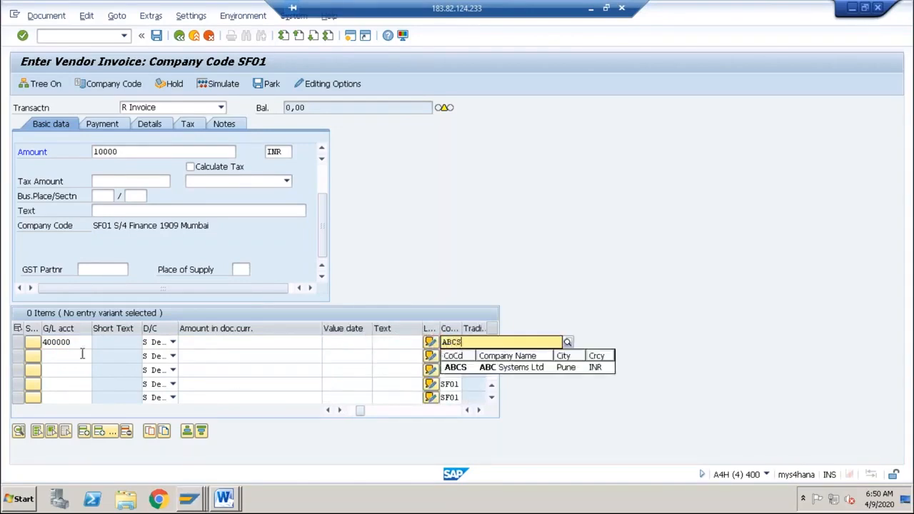
{"action": "left_click", "coordinate": [451, 367]}
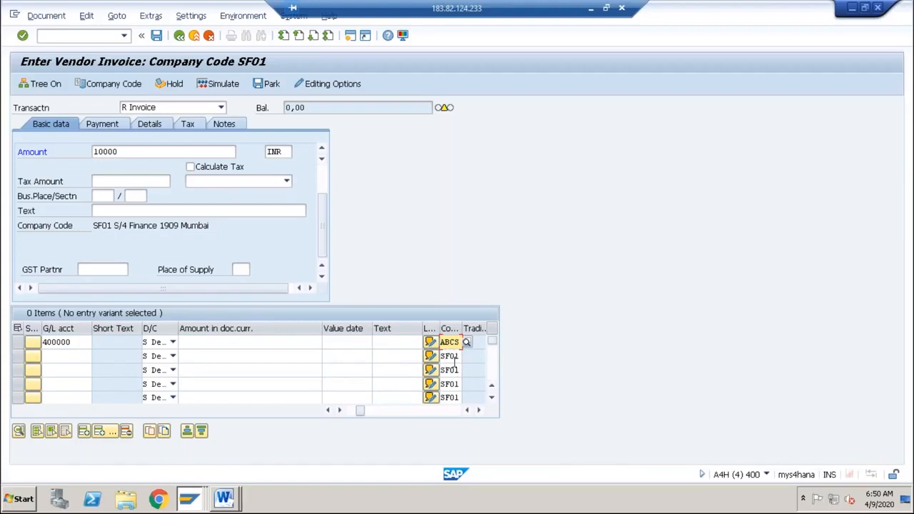
Assign cost center ASSEM to the ABCS line item
{"action": "key", "text": "Tab"}
{"action": "key", "text": "Tab"}
{"action": "key", "text": "Tab"}
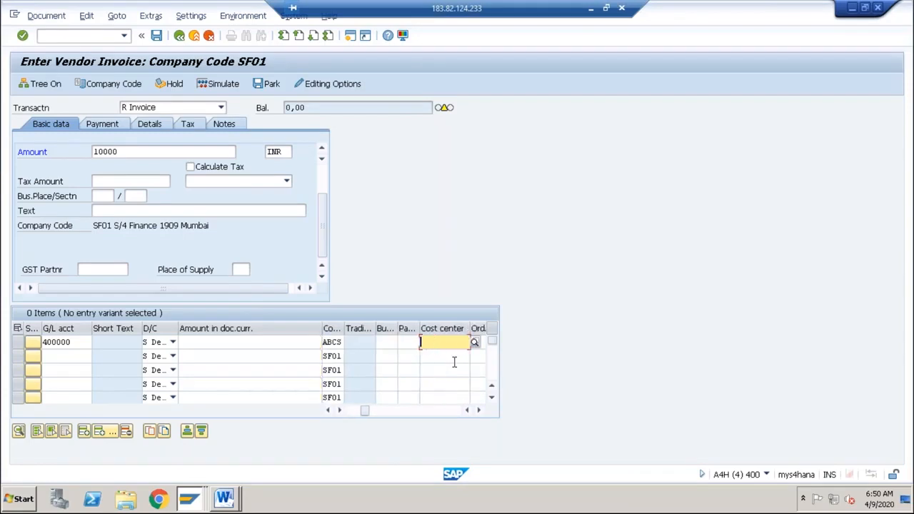
{"action": "left_click", "coordinate": [455, 348]}
{"action": "left_click", "coordinate": [435, 355]}
Simulate the vendor invoice and confirm the period dialog for company code ABCS
{"action": "left_click", "coordinate": [46, 16]}
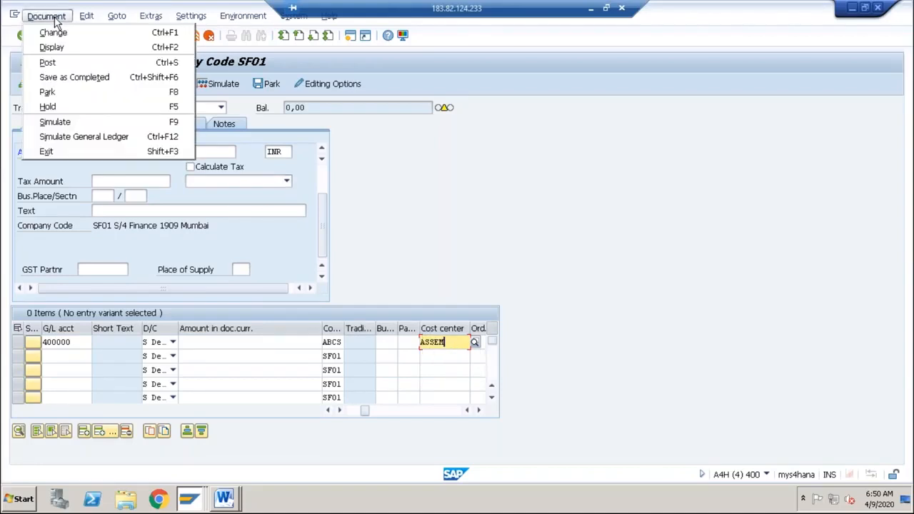
{"action": "left_click", "coordinate": [56, 123]}
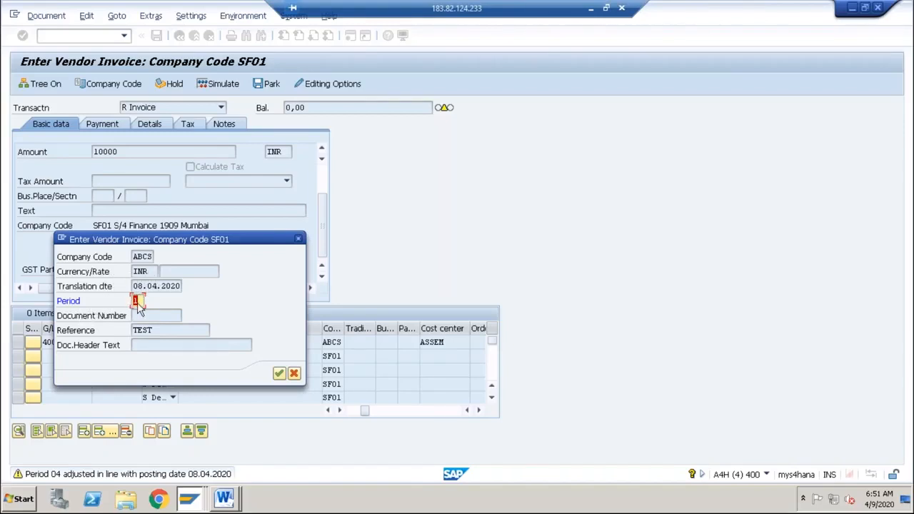
{"action": "left_click", "coordinate": [150, 260]}
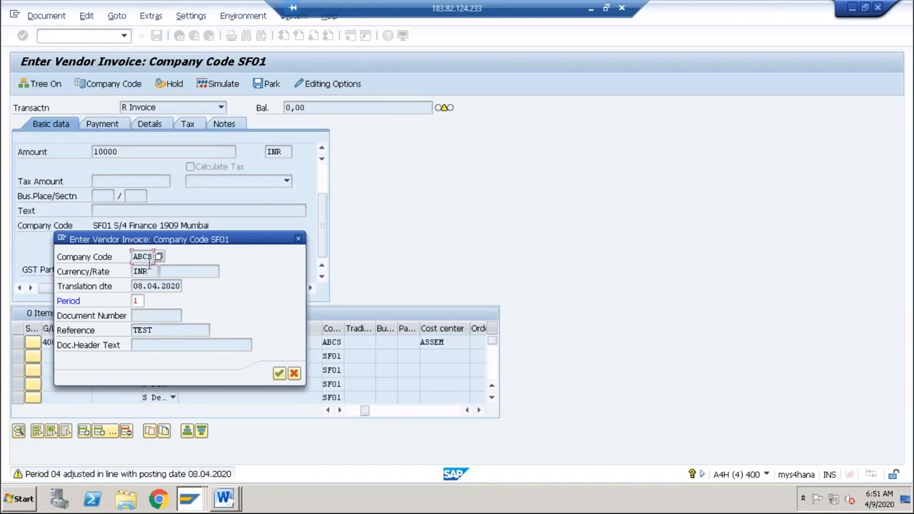
{"action": "left_click", "coordinate": [141, 301]}
{"action": "left_click", "coordinate": [148, 257]}
{"action": "left_click", "coordinate": [139, 301]}
{"action": "left_click", "coordinate": [279, 374]}
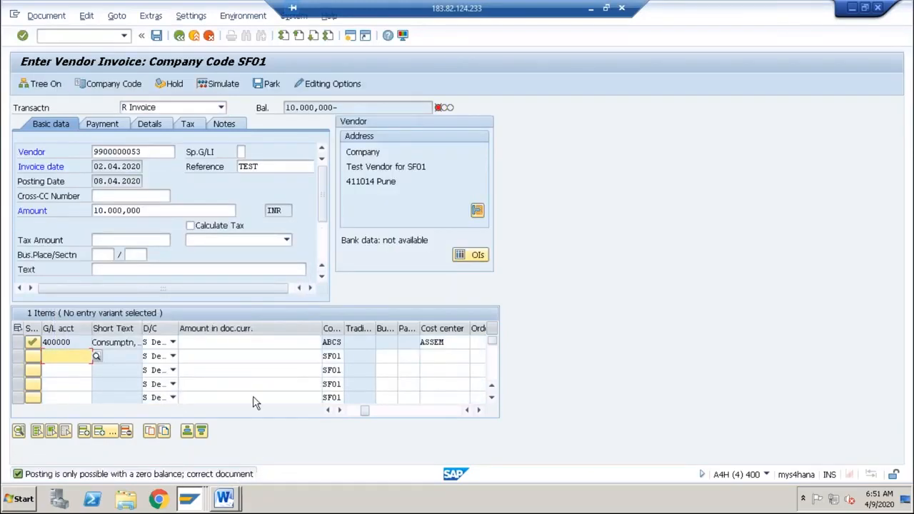
Set the document currency amount of the ABCS line item to 10000
{"action": "left_click", "coordinate": [251, 341]}
{"action": "left_click", "coordinate": [251, 341]}
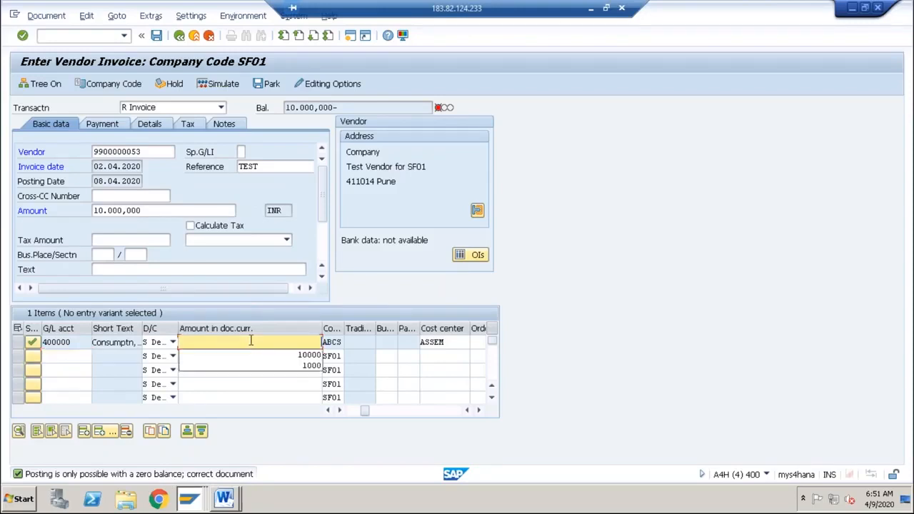
{"action": "left_click", "coordinate": [260, 355]}
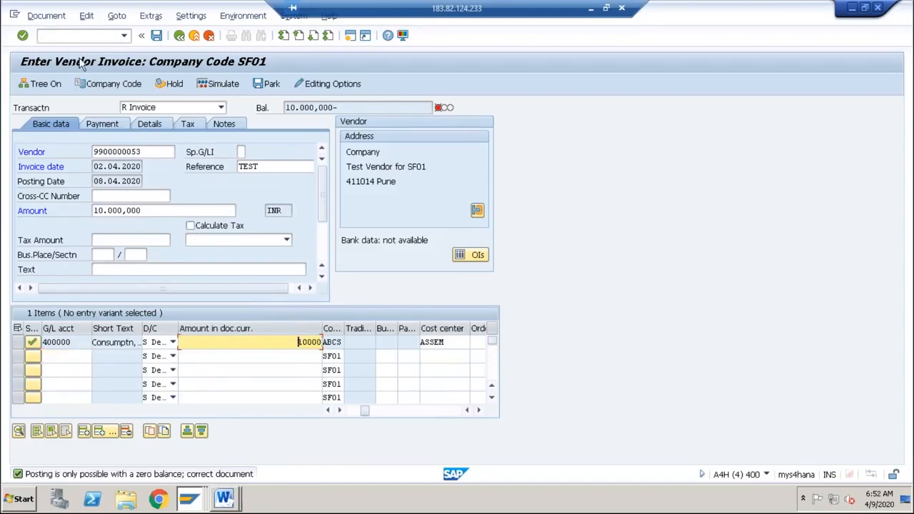
Simulate the vendor invoice and review its vendor, expense, intercompany receivables and intercompany payables line items
{"action": "left_click", "coordinate": [46, 15]}
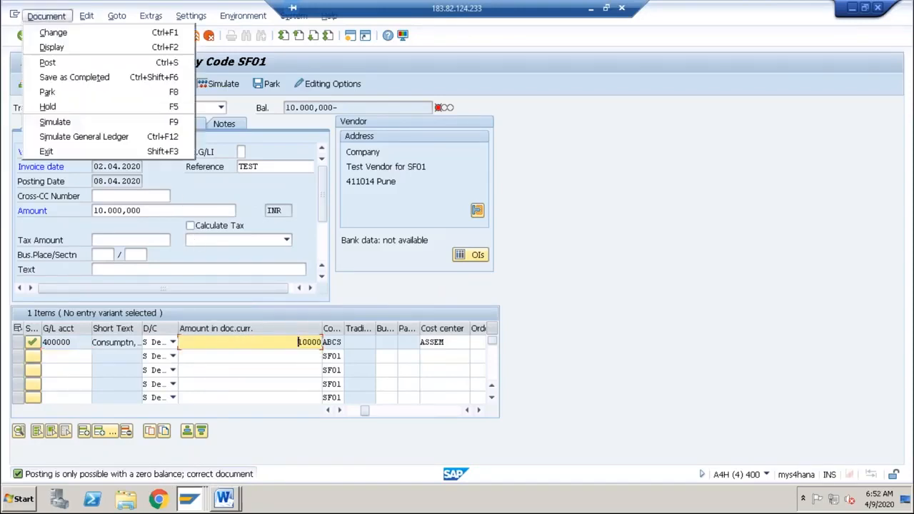
{"action": "left_click", "coordinate": [58, 121]}
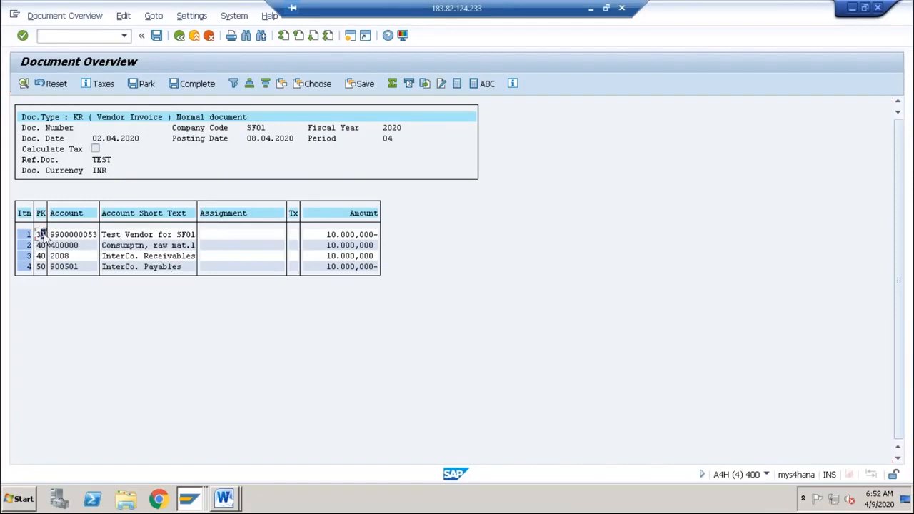
{"action": "left_click", "coordinate": [126, 236]}
{"action": "left_click", "coordinate": [140, 246]}
{"action": "left_click", "coordinate": [149, 265]}
{"action": "left_click", "coordinate": [147, 257]}
{"action": "left_click", "coordinate": [149, 265]}
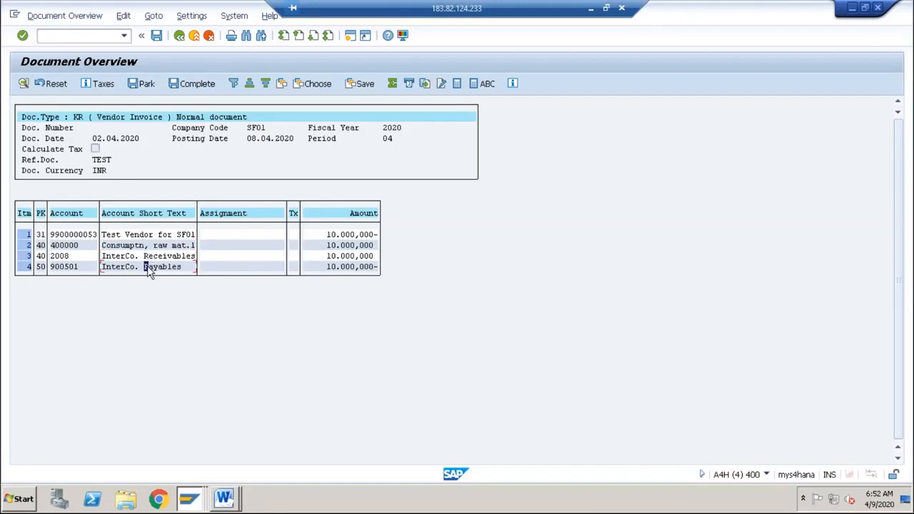
Switch to the Word notes to check the planned intercompany entries, and return to the simulated Document Overview in SAP
{"action": "left_click", "coordinate": [224, 498]}
{"action": "left_click", "coordinate": [214, 469]}
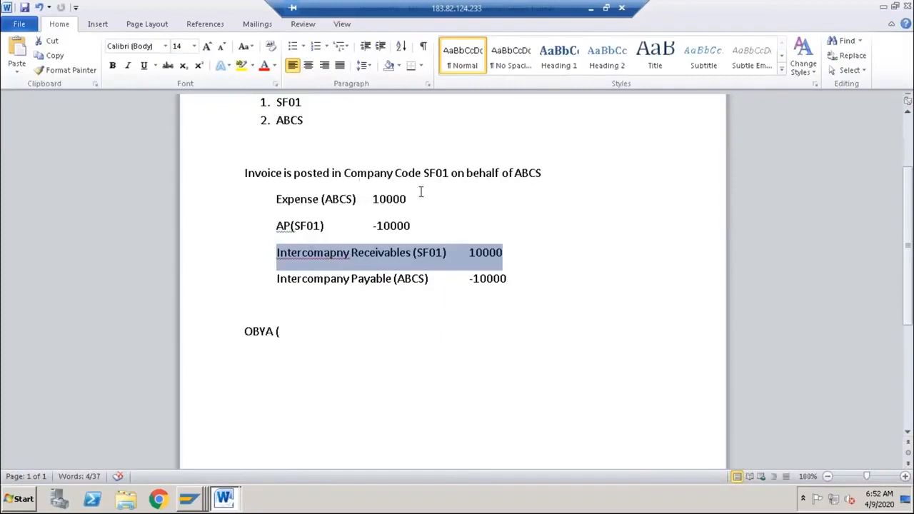
{"action": "left_click", "coordinate": [194, 500]}
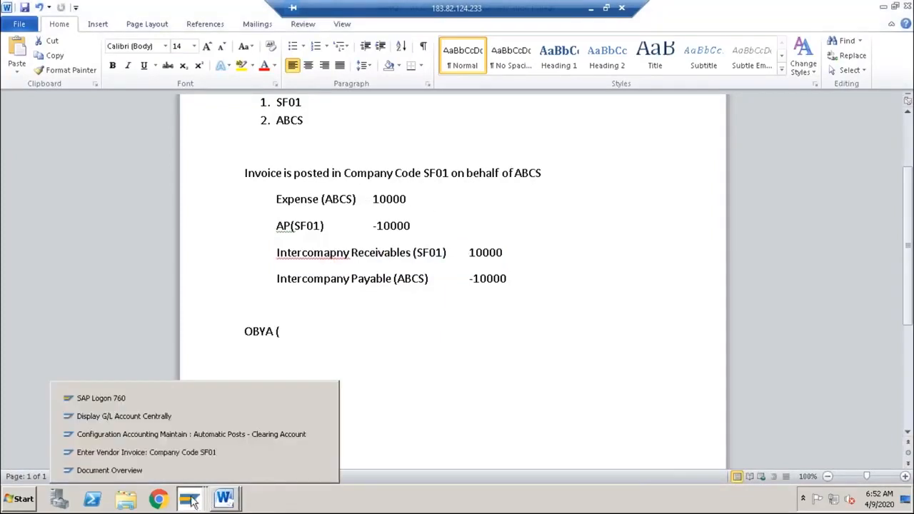
{"action": "left_click", "coordinate": [162, 452]}
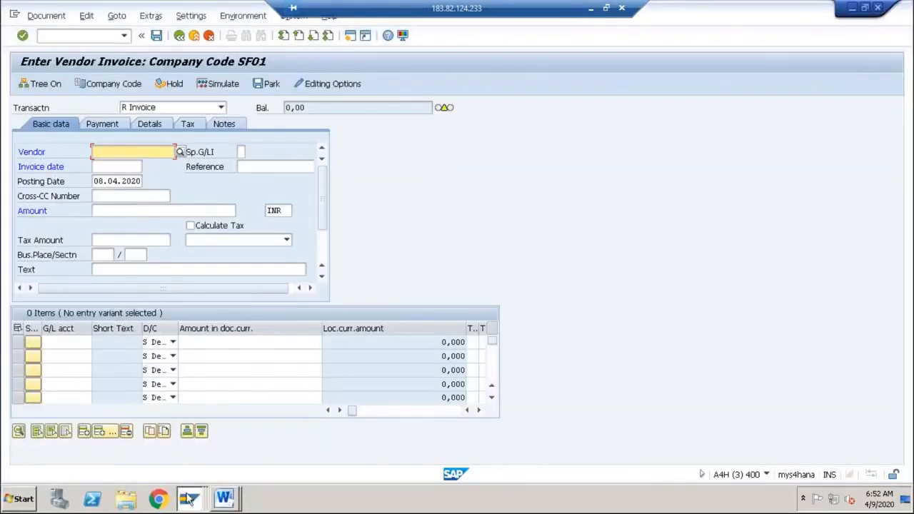
{"action": "left_click", "coordinate": [190, 499]}
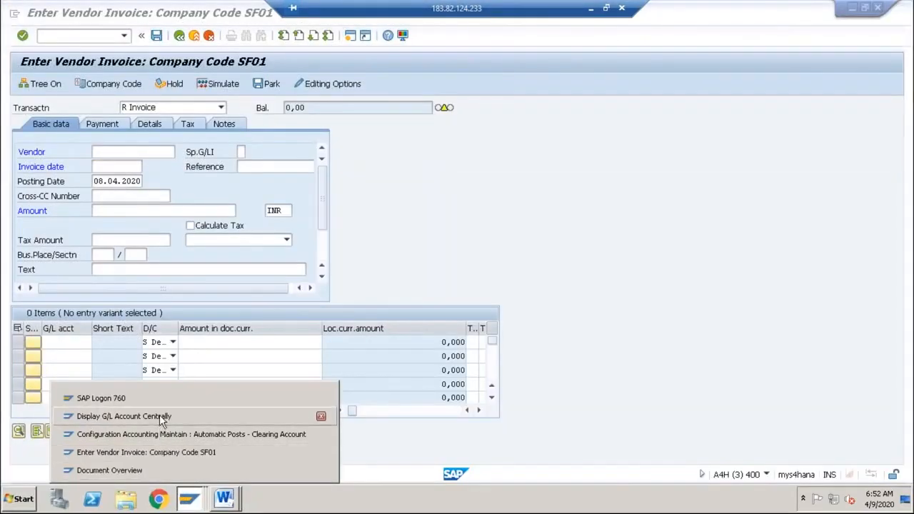
{"action": "left_click", "coordinate": [146, 472]}
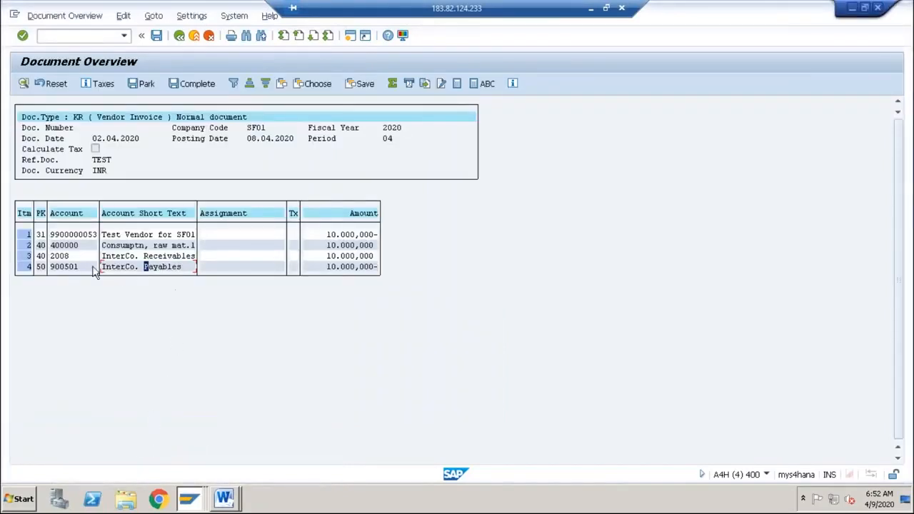
Compare the simulated intercompany receivables account with SF01's debit account and ABCS's credit account in the clearing account configuration
{"action": "left_click", "coordinate": [61, 256]}
{"action": "key", "text": "alt+Tab"}
{"action": "key", "text": "alt+Tab"}
{"action": "key", "text": "alt+Tab"}
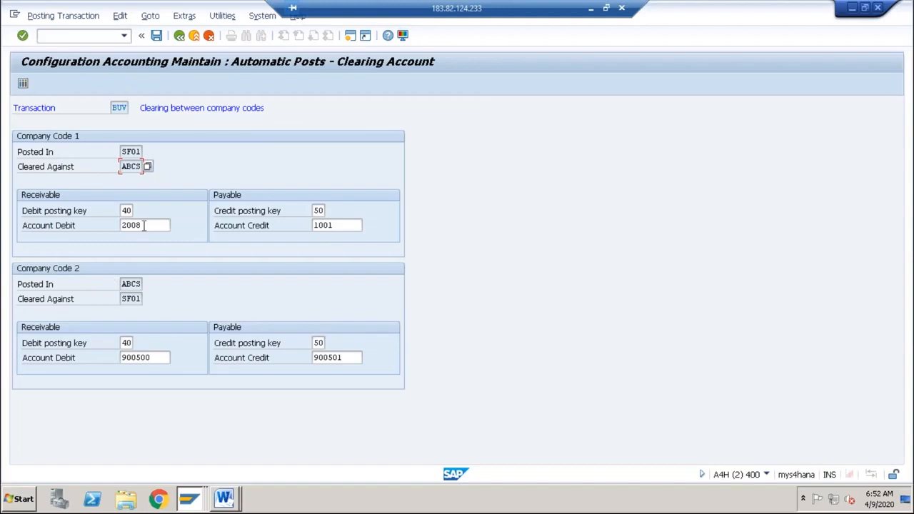
{"action": "left_click_drag", "start_coordinate": [143, 225], "coordinate": [120, 227]}
{"action": "left_click", "coordinate": [252, 308]}
{"action": "left_click_drag", "start_coordinate": [344, 358], "coordinate": [316, 356]}
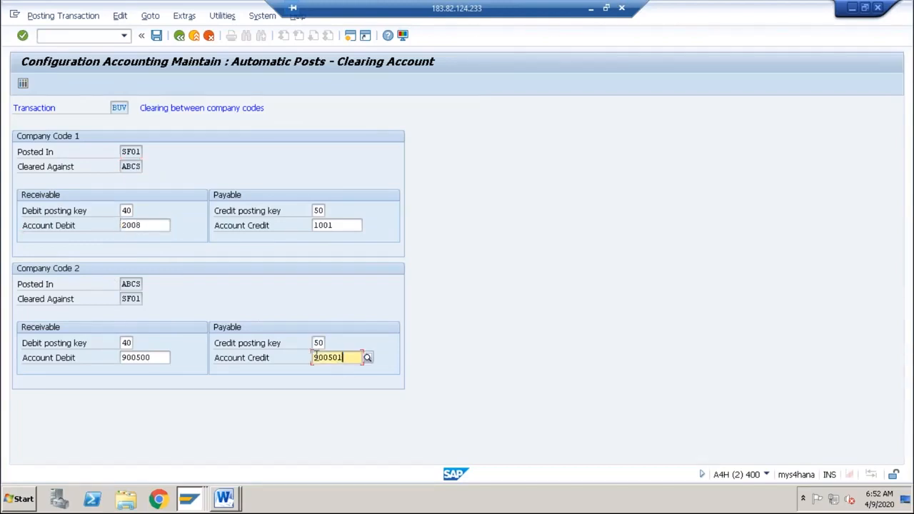
Recheck the simulated intercompany lines against the configuration, including the posted-in and cleared-against codes of Company Code 1
{"action": "key", "text": "alt+Tab"}
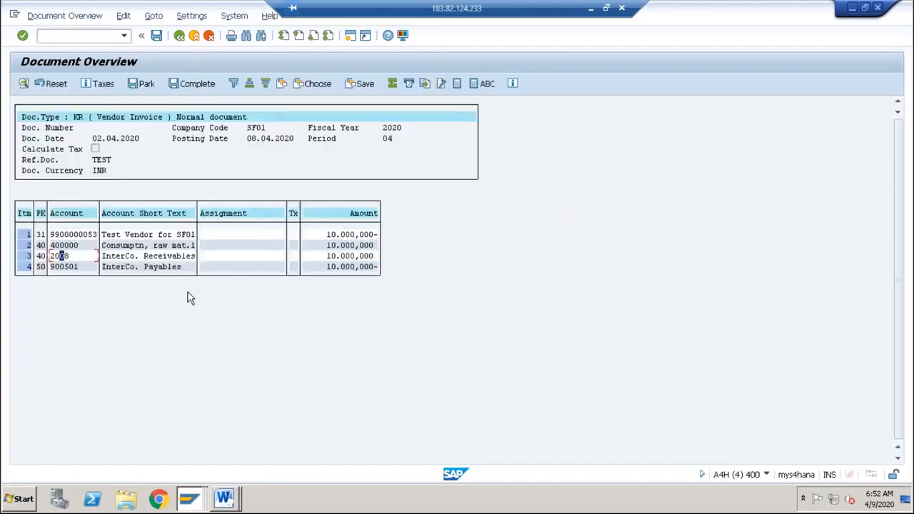
{"action": "key", "text": "alt+Tab"}
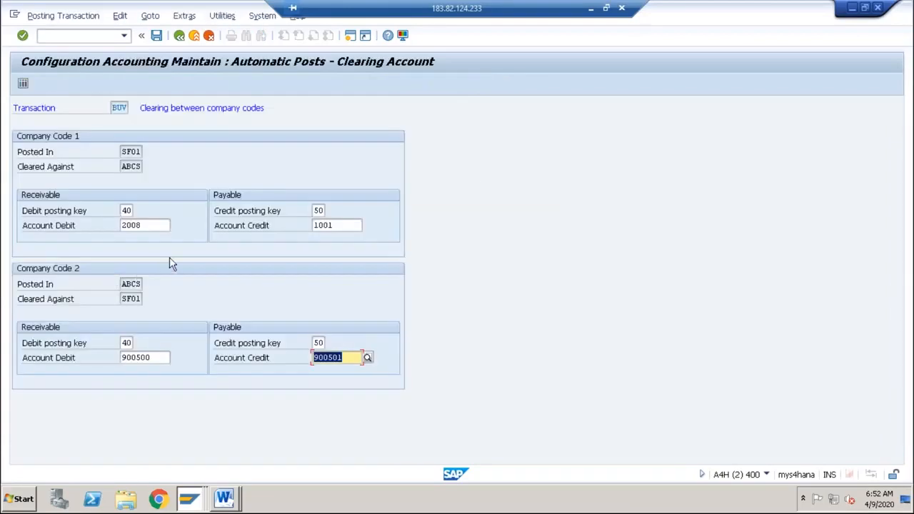
{"action": "key", "text": "alt+Tab"}
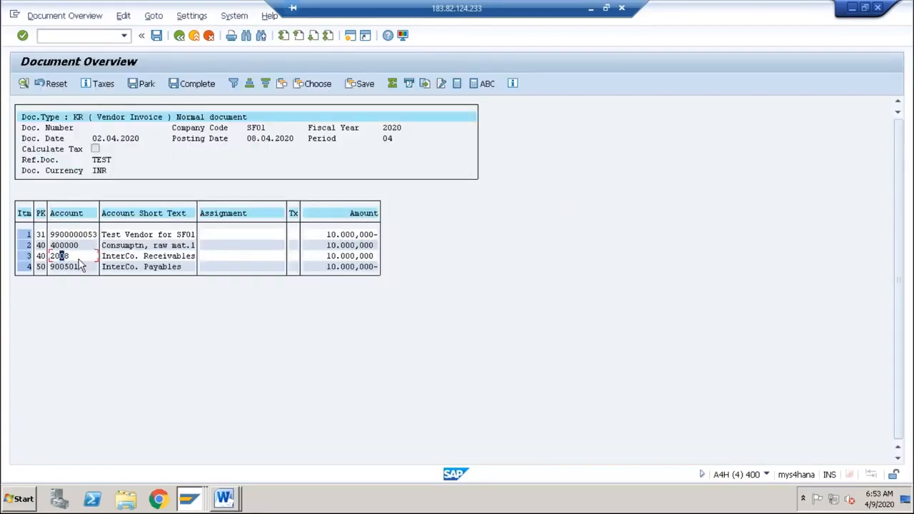
{"action": "key", "text": "alt+Tab"}
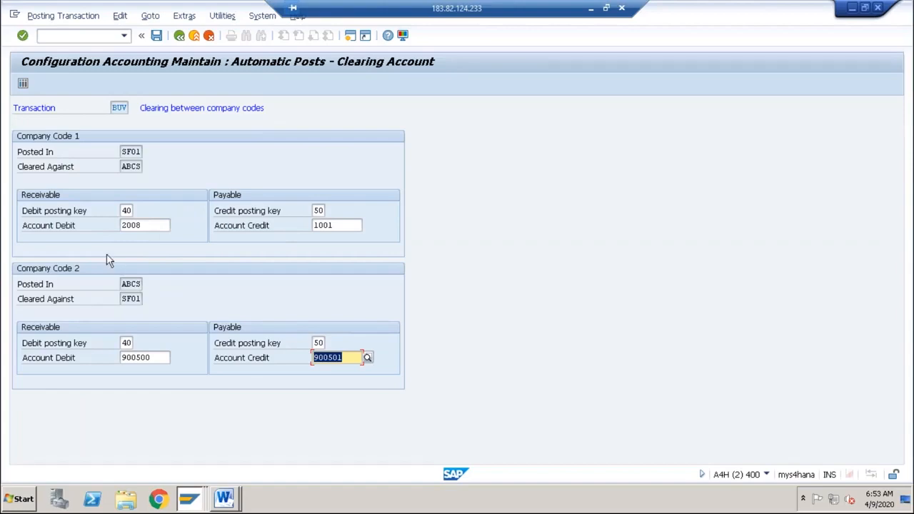
{"action": "left_click", "coordinate": [134, 152]}
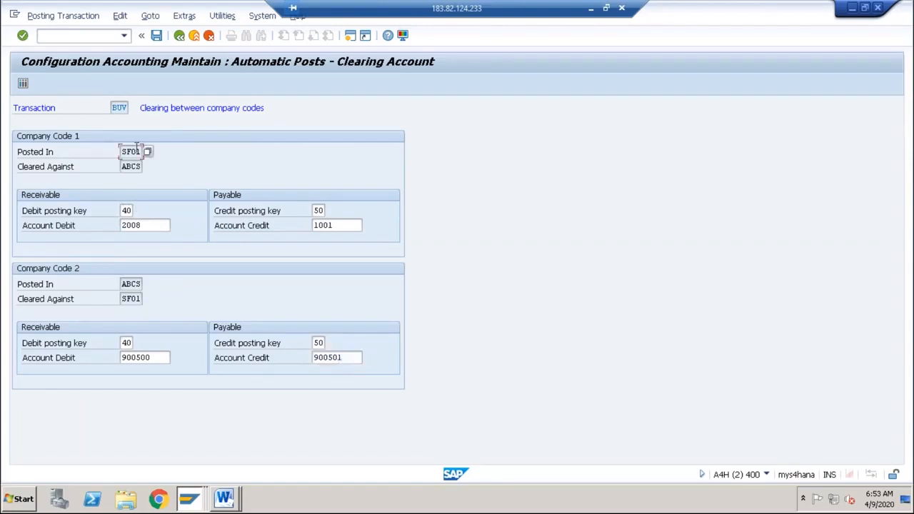
{"action": "left_click", "coordinate": [138, 167]}
Post the simulated vendor invoice, review the document created in each company code and close the posted documents dialog
{"action": "key", "text": "alt+Tab"}
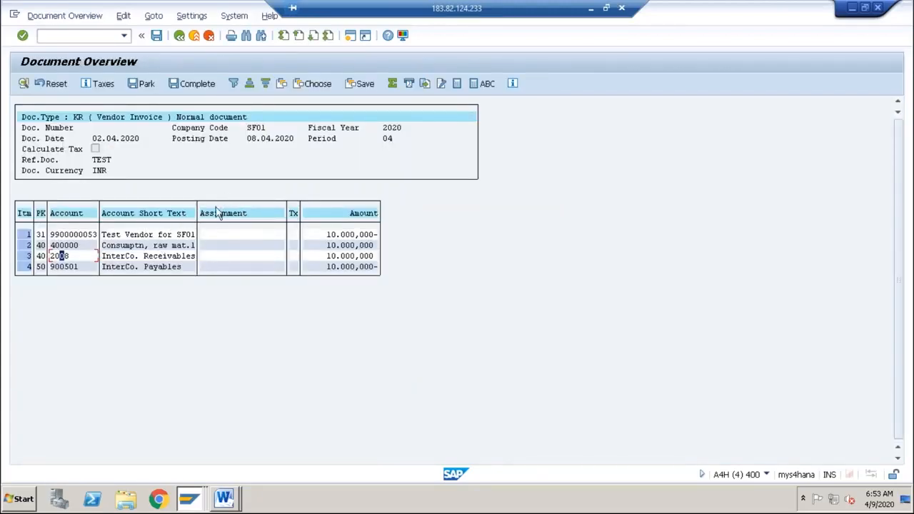
{"action": "left_click", "coordinate": [157, 37]}
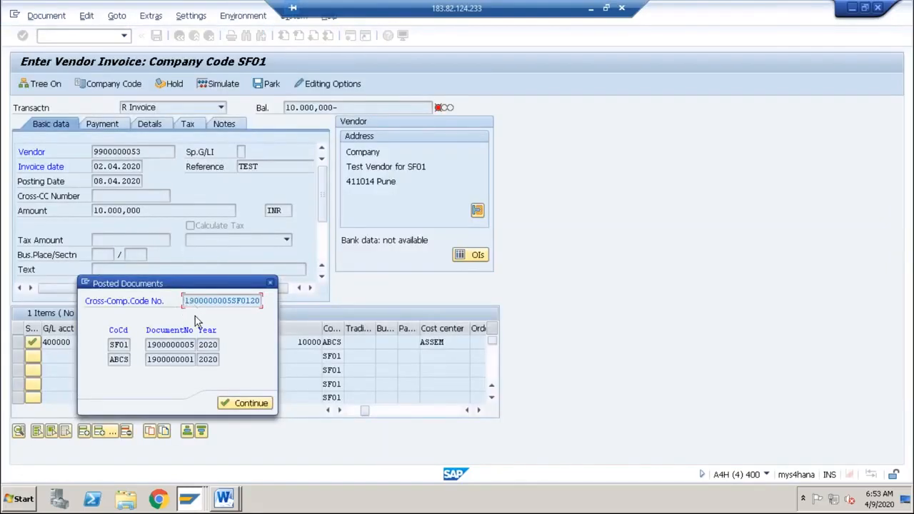
{"action": "left_click", "coordinate": [126, 344]}
{"action": "left_click", "coordinate": [160, 344]}
{"action": "left_click", "coordinate": [127, 345]}
{"action": "left_click", "coordinate": [240, 411]}
Display the posted vendor invoice and check its company code in the data entry view
{"action": "left_click", "coordinate": [46, 16]}
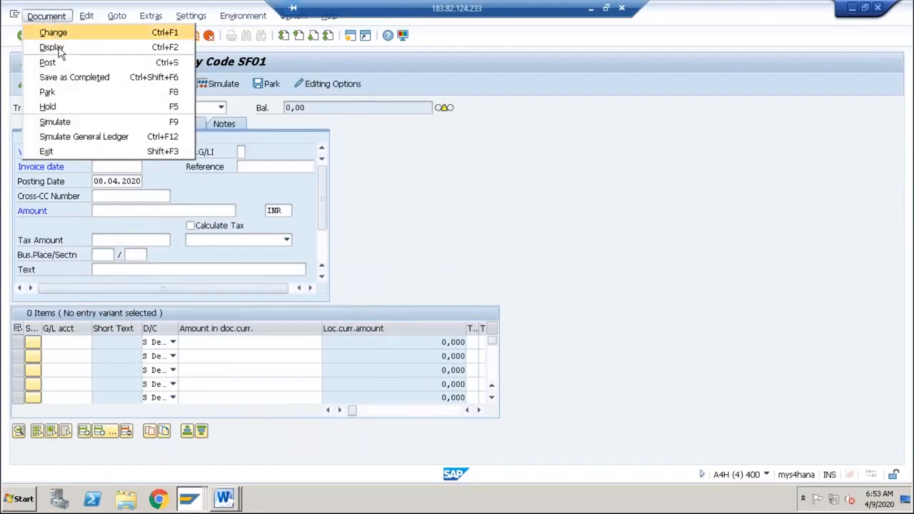
{"action": "left_click", "coordinate": [54, 45]}
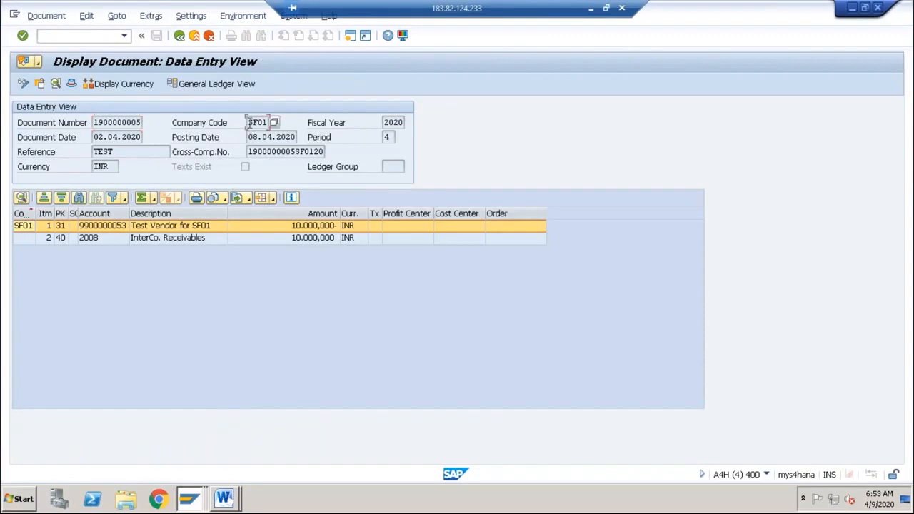
{"action": "double_click", "coordinate": [259, 122]}
List the accounting documents linked to the posted invoice, select the controlling document and close the list
{"action": "left_click", "coordinate": [243, 16]}
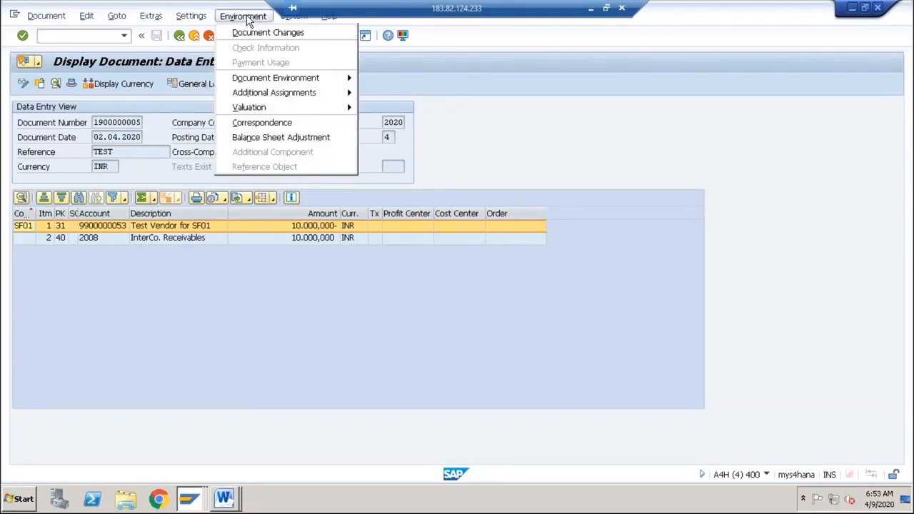
{"action": "mouse_move", "coordinate": [340, 80]}
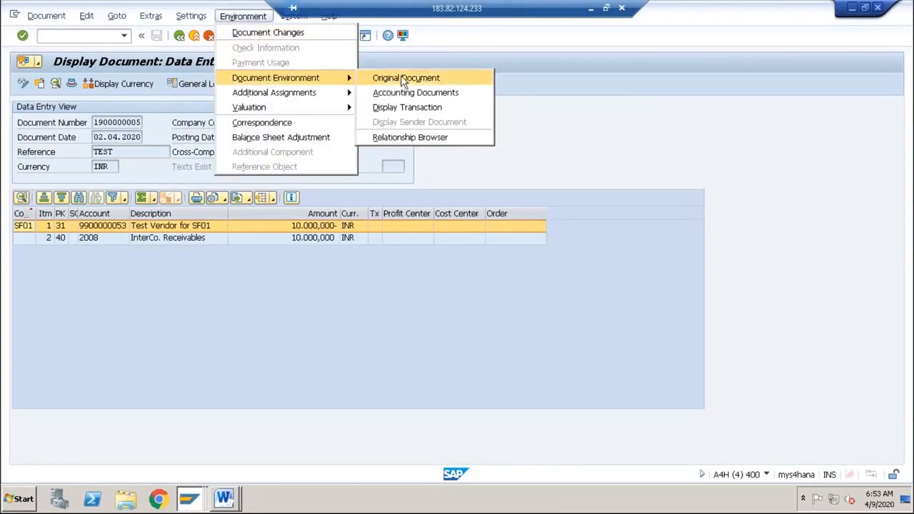
{"action": "left_click", "coordinate": [407, 92]}
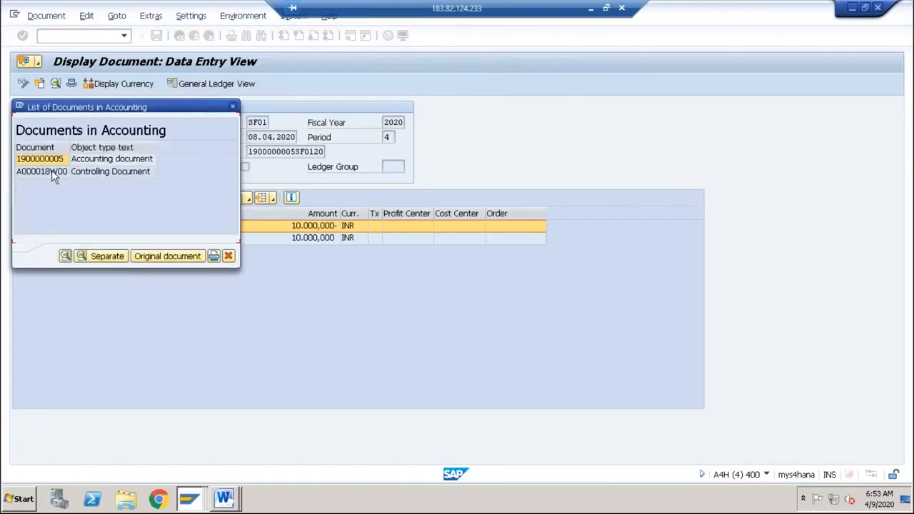
{"action": "left_click", "coordinate": [52, 174]}
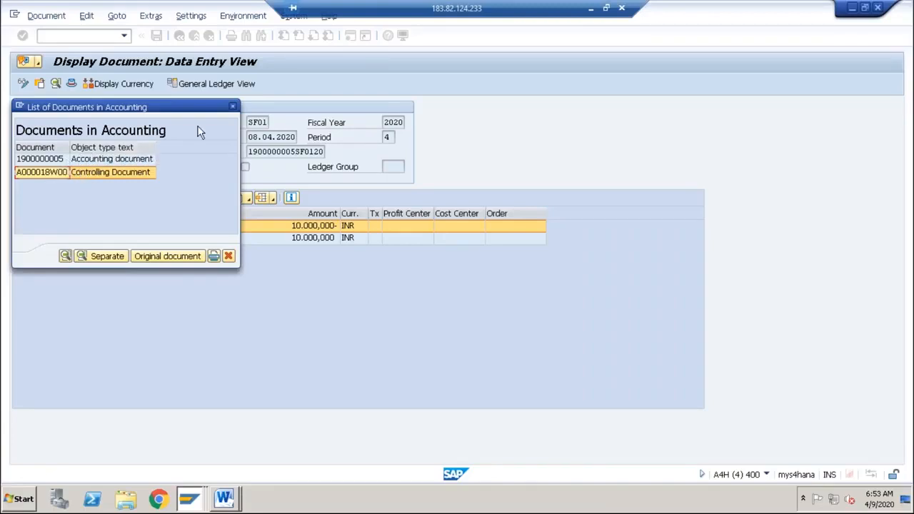
{"action": "left_click", "coordinate": [233, 105]}
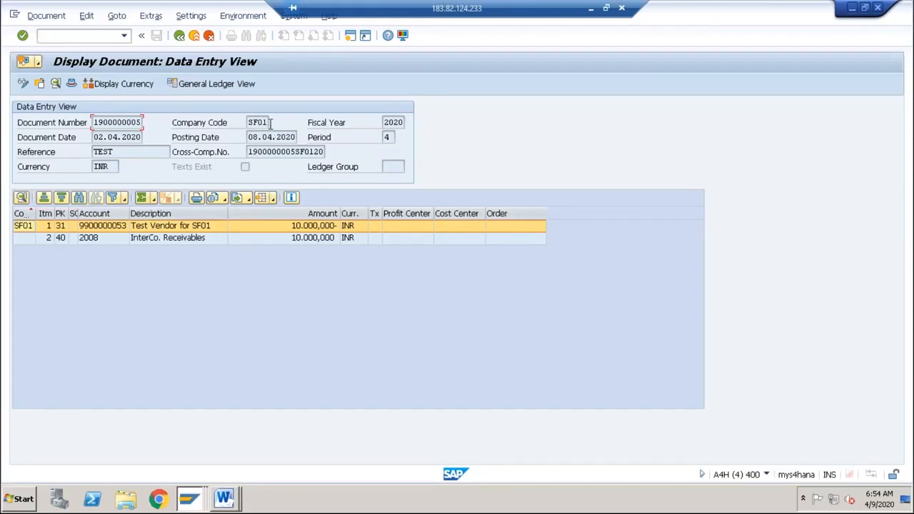
Examine the parts of the cross-company number against the displayed document's number, company code and fiscal year
{"action": "left_click", "coordinate": [267, 151]}
{"action": "left_click_drag", "start_coordinate": [248, 151], "coordinate": [326, 151]}
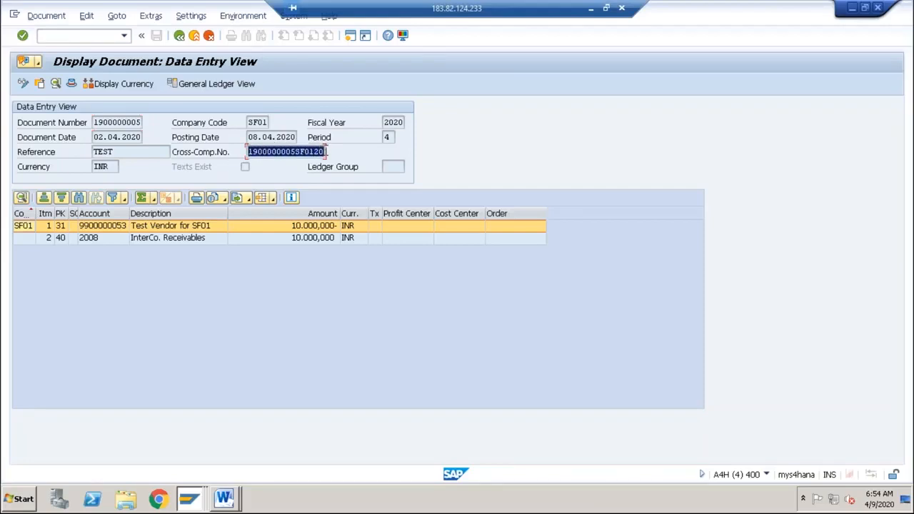
{"action": "left_click", "coordinate": [266, 151]}
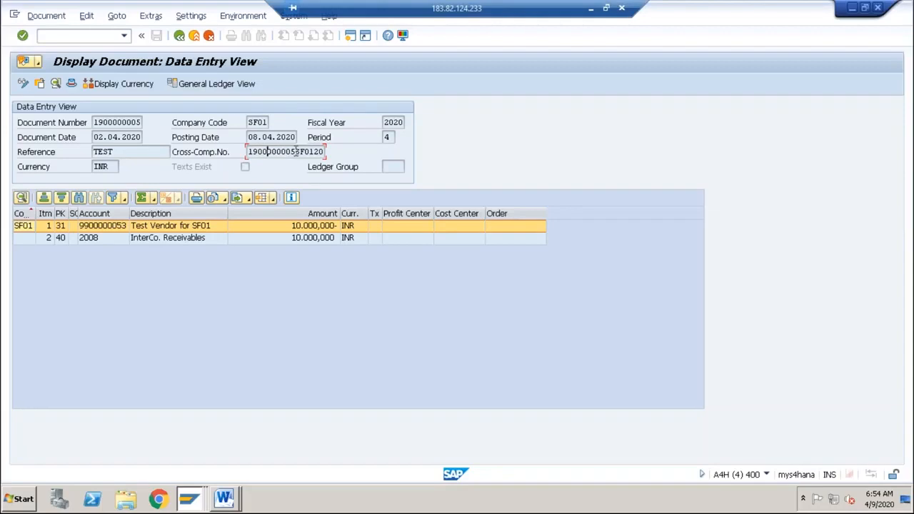
{"action": "left_click_drag", "start_coordinate": [296, 152], "coordinate": [248, 153]}
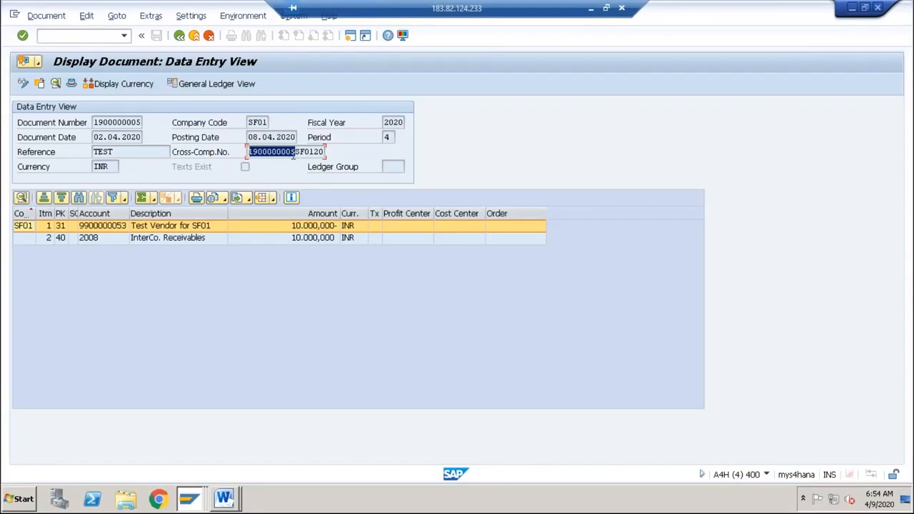
{"action": "left_click", "coordinate": [259, 152]}
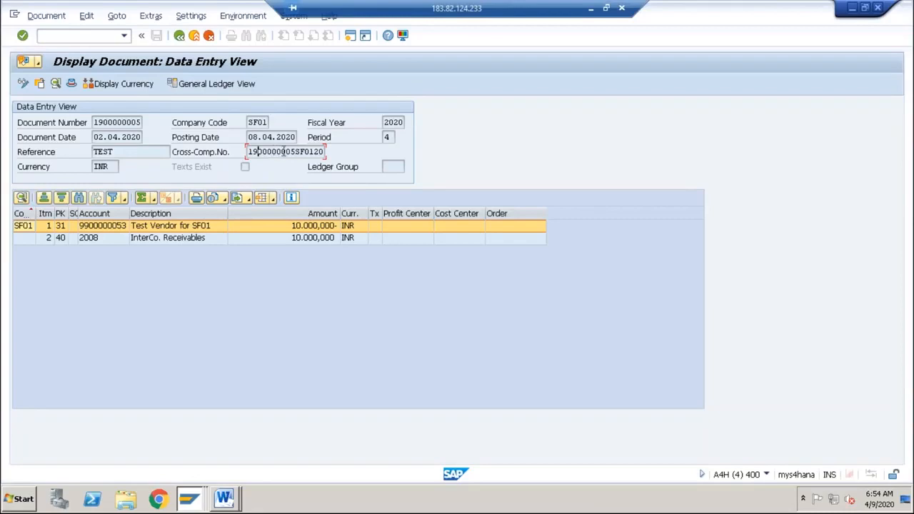
{"action": "left_click_drag", "start_coordinate": [296, 151], "coordinate": [248, 152]}
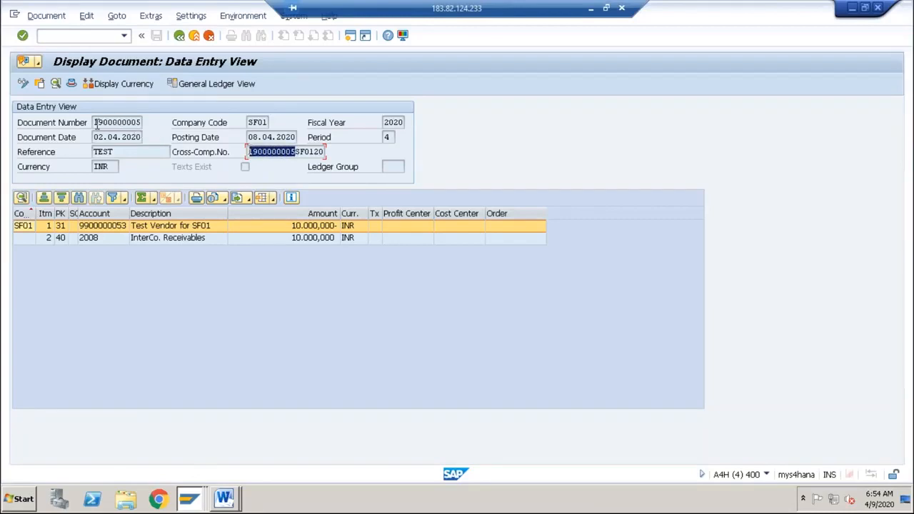
{"action": "left_click_drag", "start_coordinate": [95, 122], "coordinate": [145, 122]}
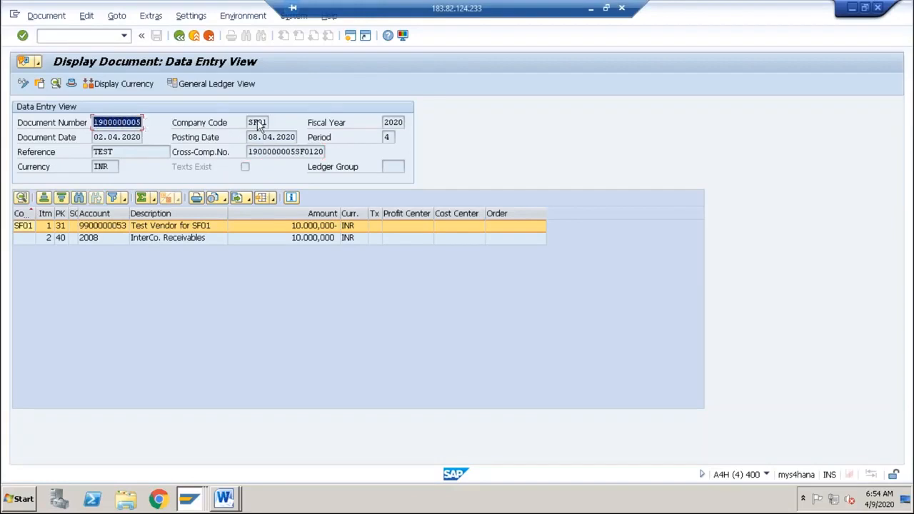
{"action": "left_click_drag", "start_coordinate": [247, 122], "coordinate": [266, 123]}
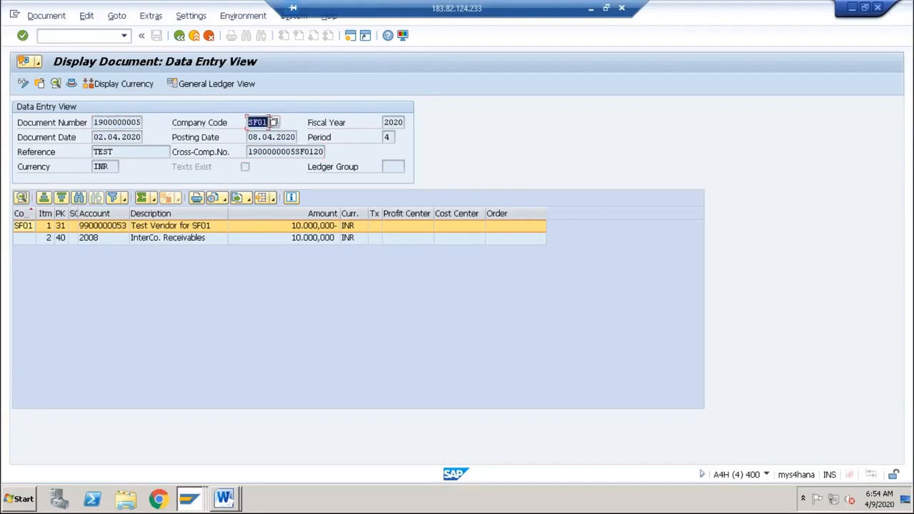
{"action": "left_click", "coordinate": [112, 122]}
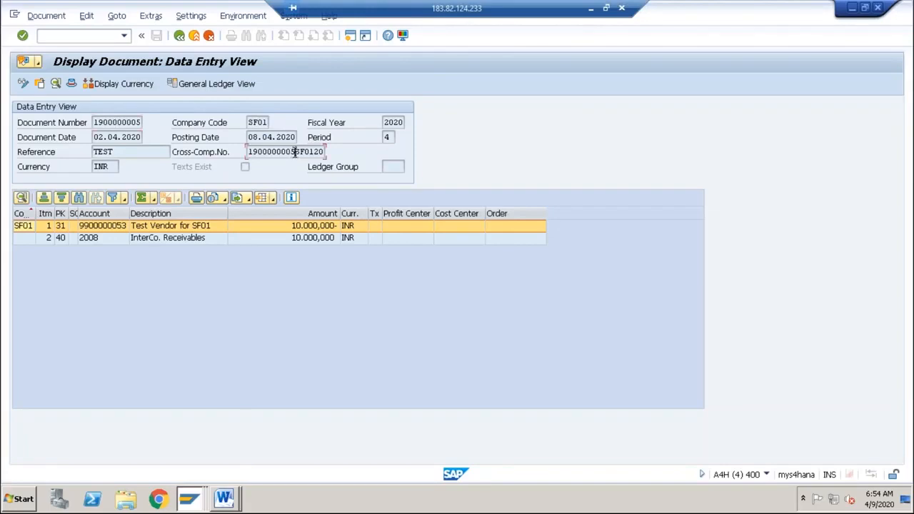
{"action": "left_click_drag", "start_coordinate": [295, 153], "coordinate": [332, 152]}
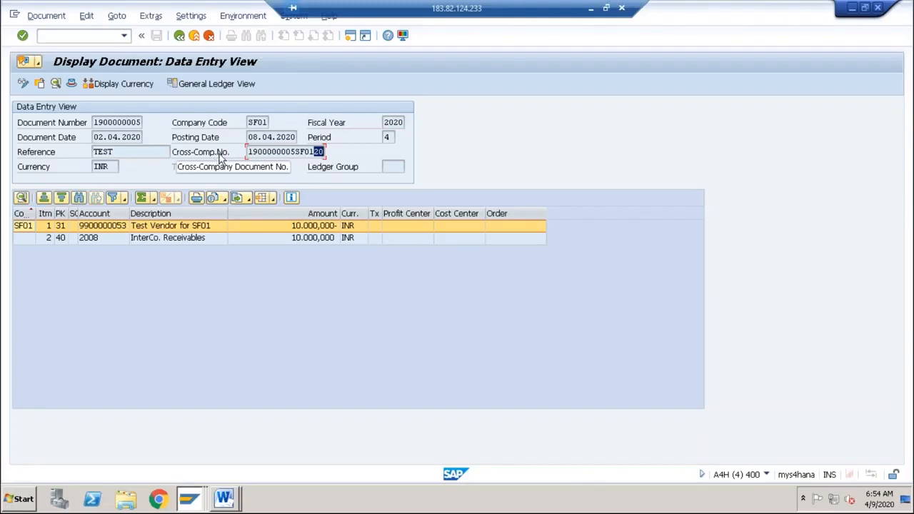
{"action": "left_click", "coordinate": [268, 152]}
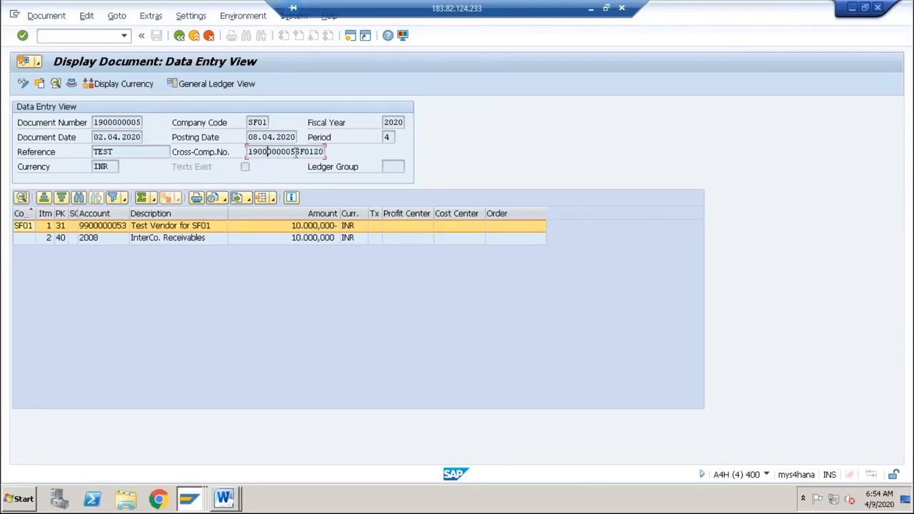
{"action": "left_click_drag", "start_coordinate": [296, 152], "coordinate": [317, 152]}
{"action": "left_click", "coordinate": [286, 152]}
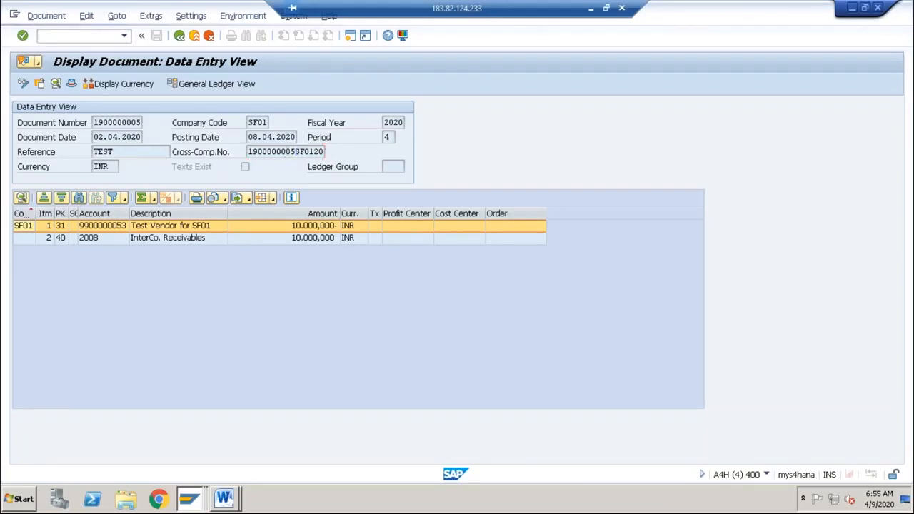
Display the overview of the whole cross-company transaction, check the SF01 entry and return to the SAP Easy Access screen
{"action": "double_click", "coordinate": [296, 152]}
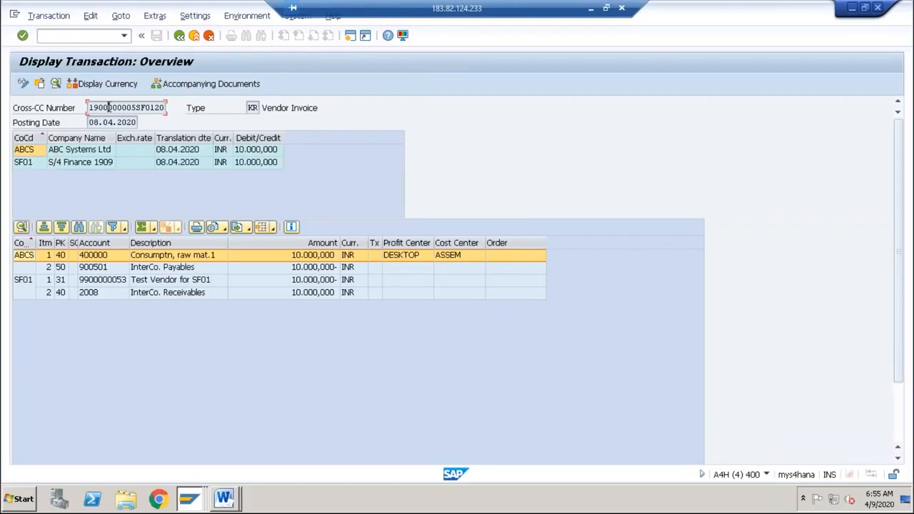
{"action": "left_click", "coordinate": [32, 163]}
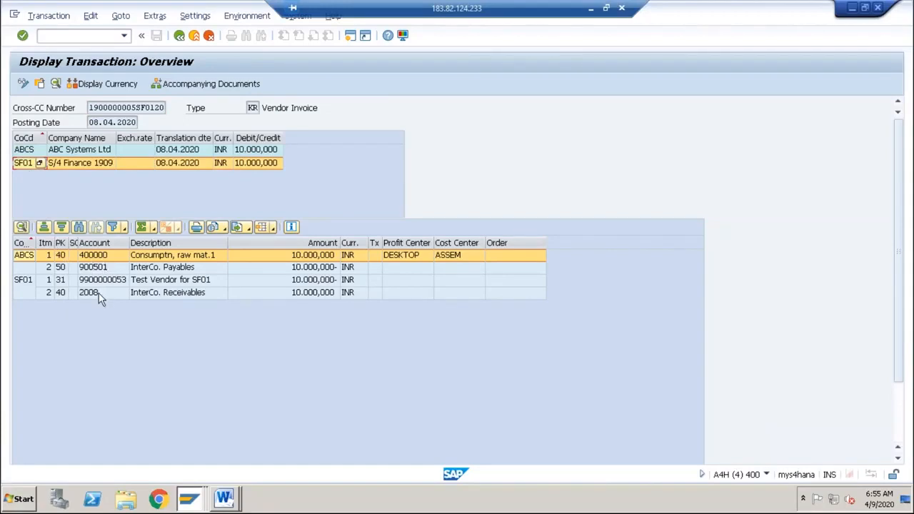
{"action": "left_click", "coordinate": [91, 35]}
{"action": "type", "text": "/n"}
{"action": "key", "text": "Return"}
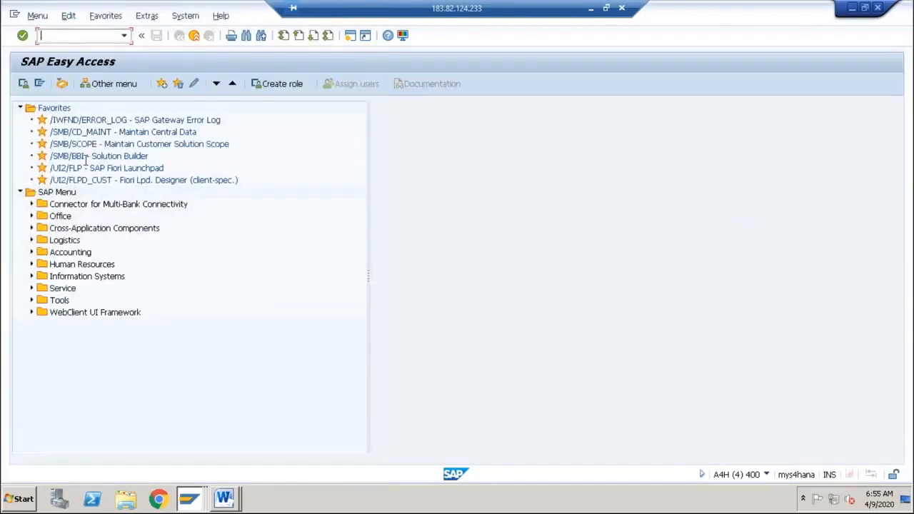
Expand the General Ledger document functions down to Cross-Company Code Transaction and go through FBU2 Change, FBU3 Display and FBU8 Reverse
{"action": "left_click", "coordinate": [31, 252]}
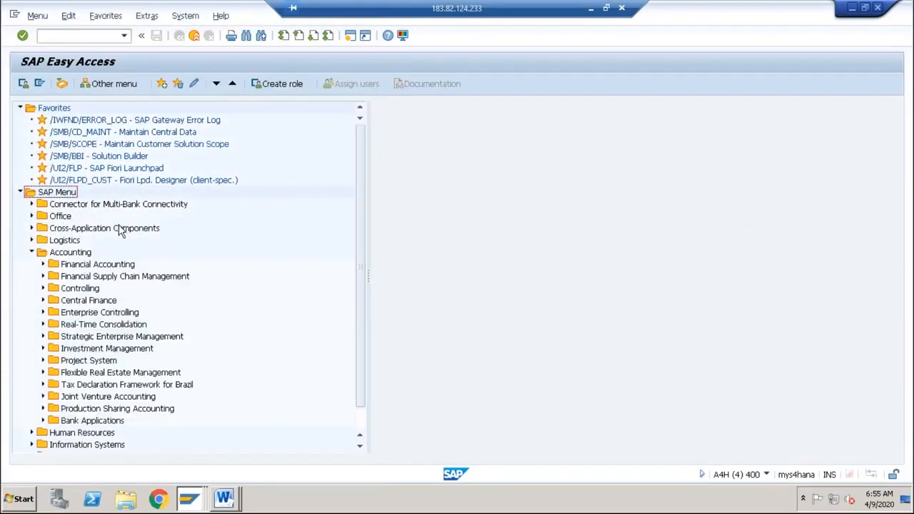
{"action": "left_click", "coordinate": [43, 264]}
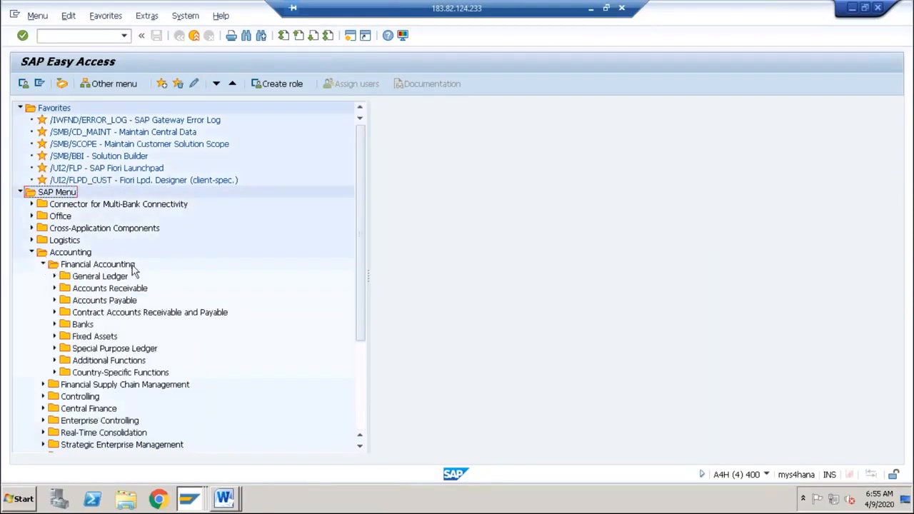
{"action": "left_click", "coordinate": [54, 277]}
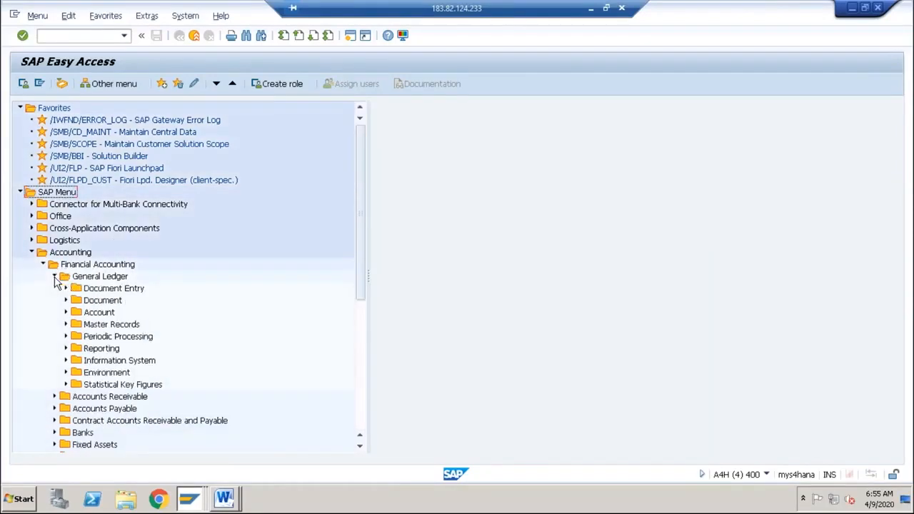
{"action": "left_click", "coordinate": [65, 300]}
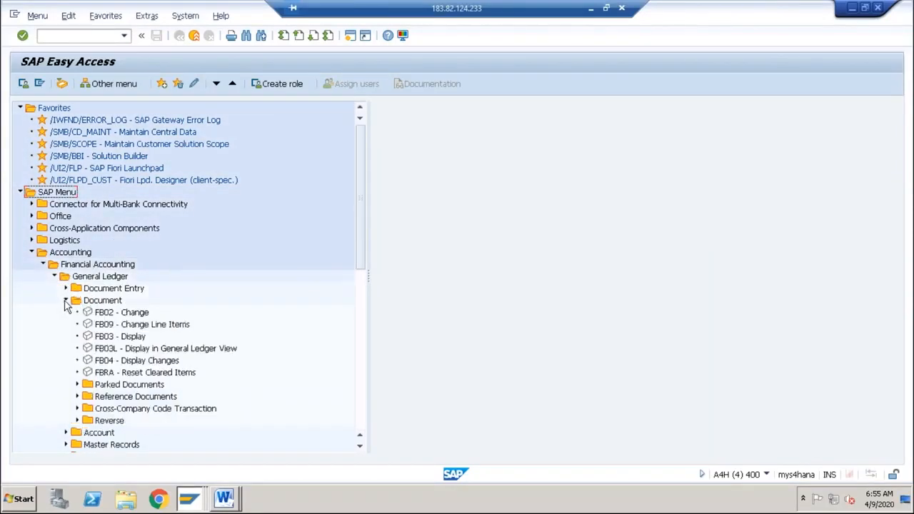
{"action": "left_click", "coordinate": [88, 409]}
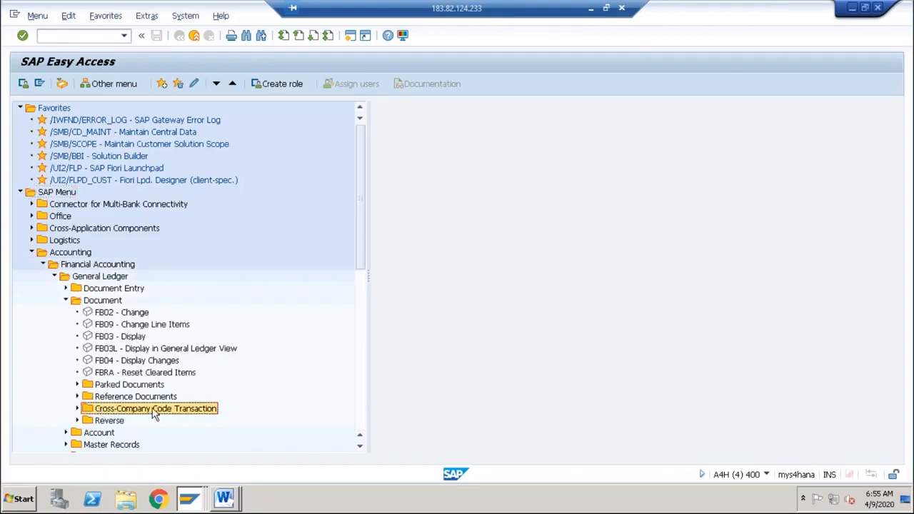
{"action": "left_click", "coordinate": [78, 408]}
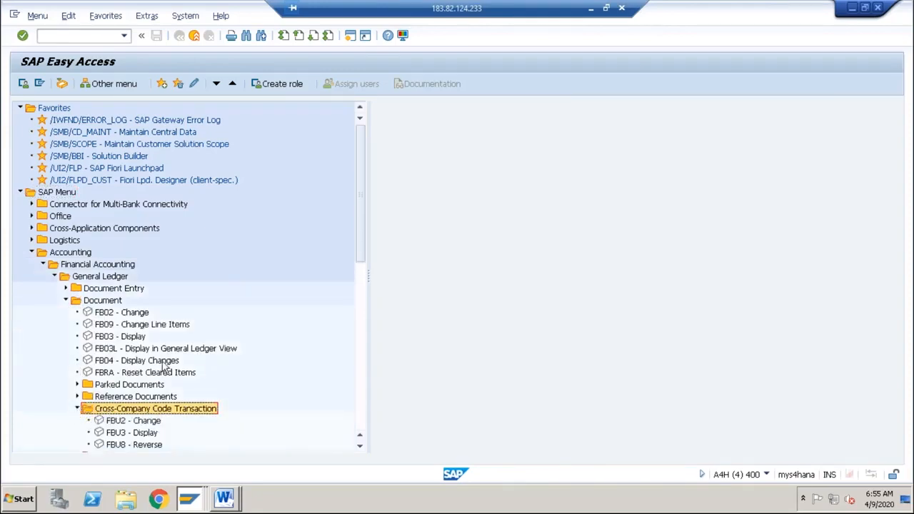
{"action": "left_click", "coordinate": [139, 374]}
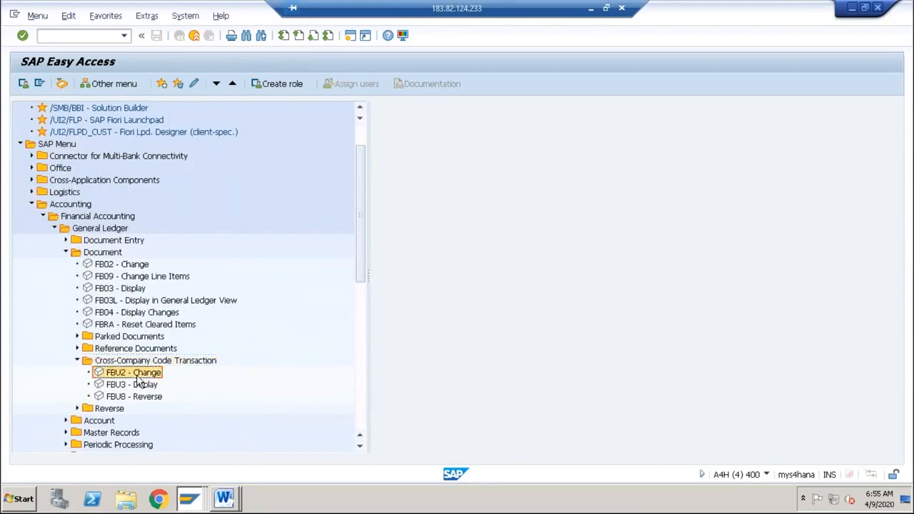
{"action": "left_click", "coordinate": [137, 386]}
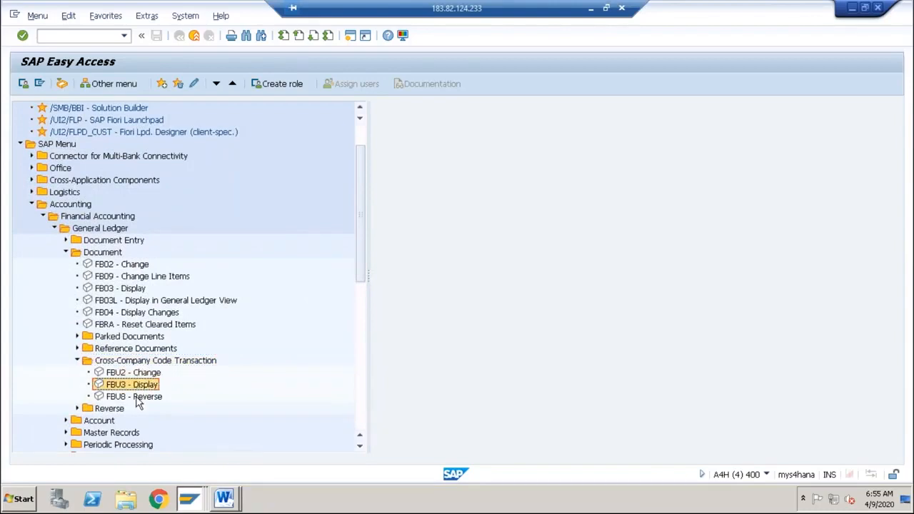
{"action": "left_click", "coordinate": [137, 397]}
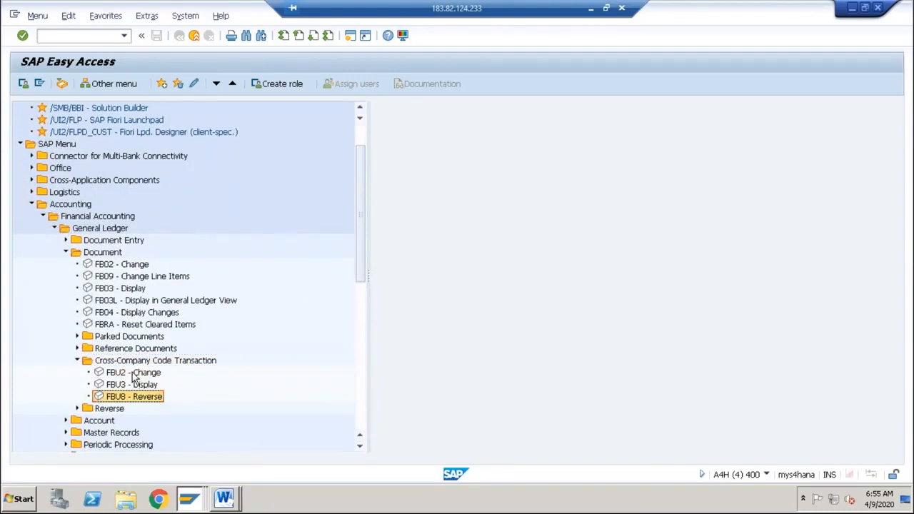
Open the posted cross-company transaction for changing with FBU2, review its line items and return to the SAP menu
{"action": "double_click", "coordinate": [132, 373]}
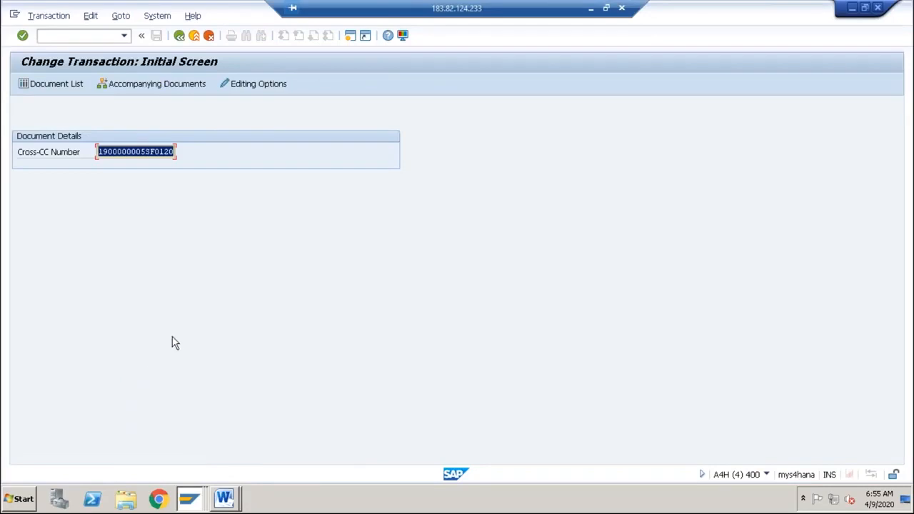
{"action": "key", "text": "Return"}
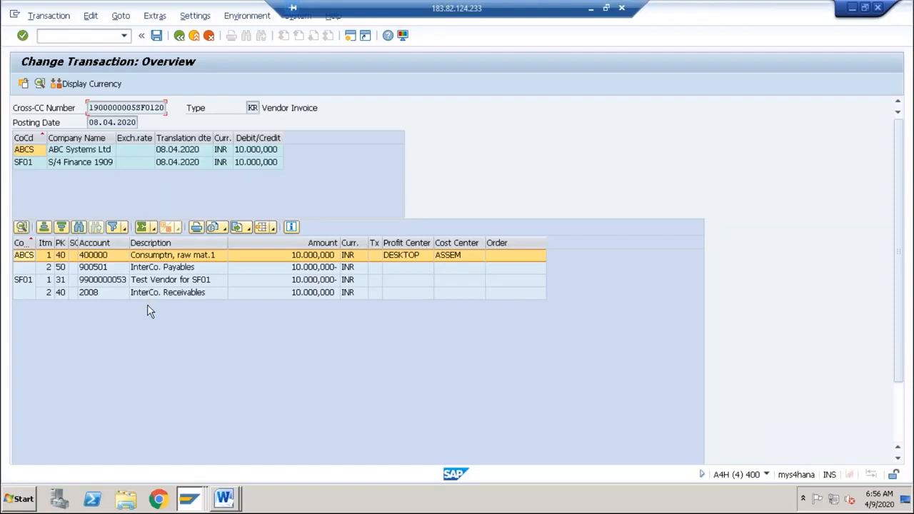
{"action": "left_click", "coordinate": [179, 39]}
{"action": "left_click", "coordinate": [180, 39]}
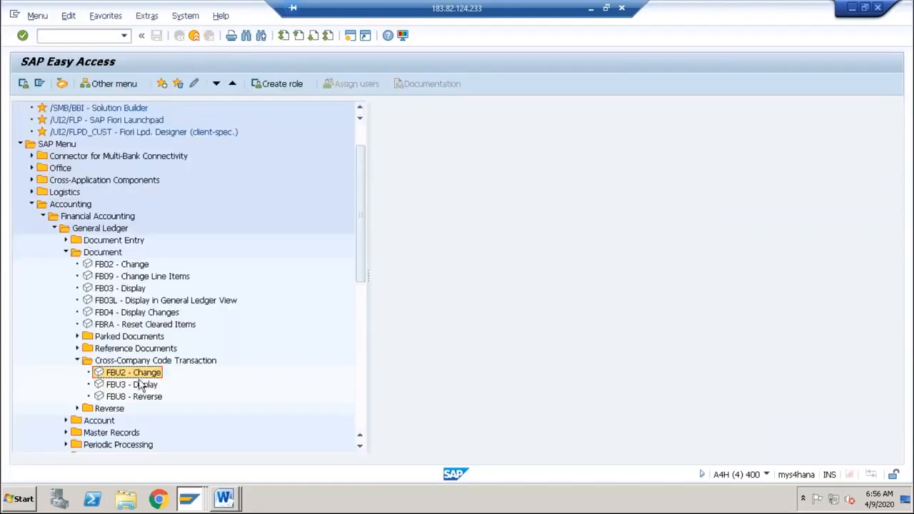
{"action": "double_click", "coordinate": [131, 400]}
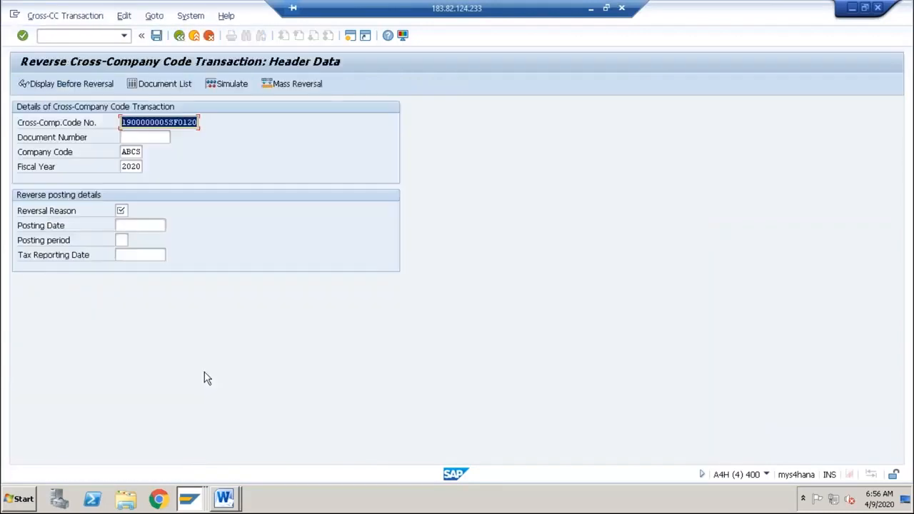
{"action": "key", "text": "Return"}
{"action": "left_click", "coordinate": [193, 35]}
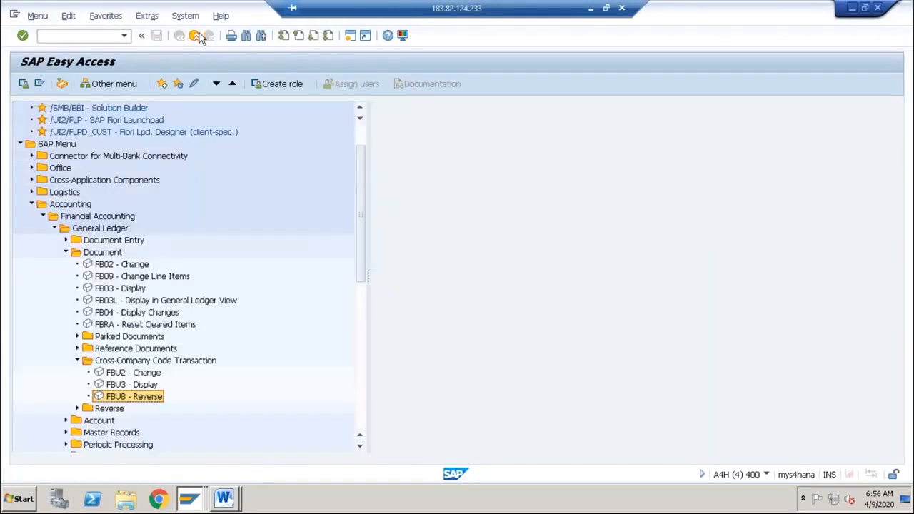
Open FBU8 for reversing the cross-company transaction and examine the document number, company code and year parts of its cross-company number
{"action": "double_click", "coordinate": [152, 402]}
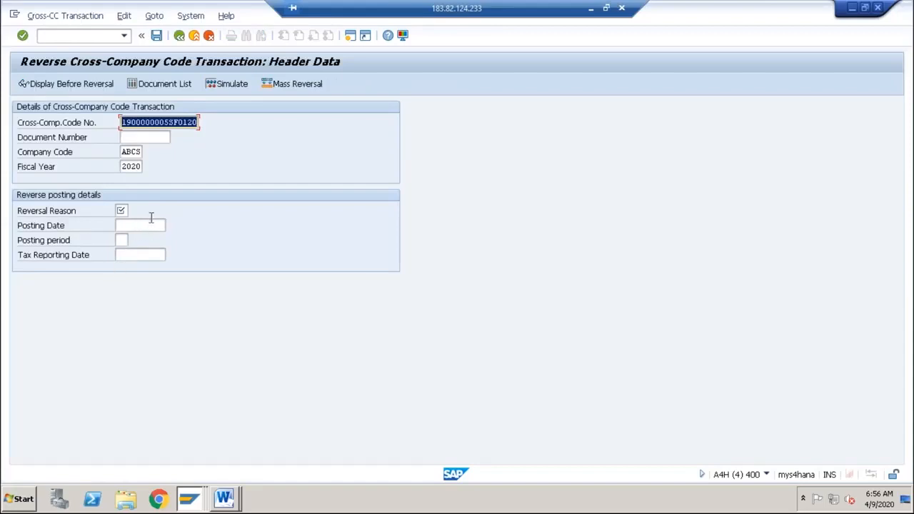
{"action": "left_click", "coordinate": [129, 137]}
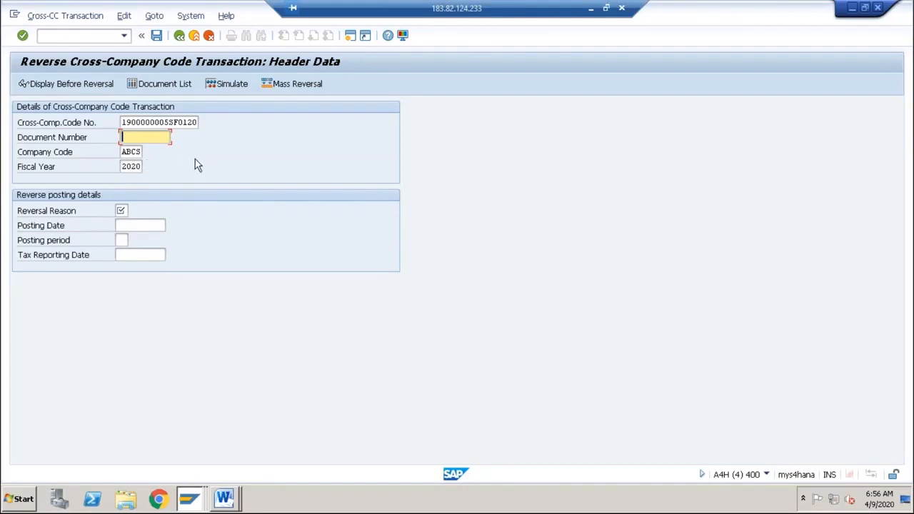
{"action": "left_click", "coordinate": [178, 122]}
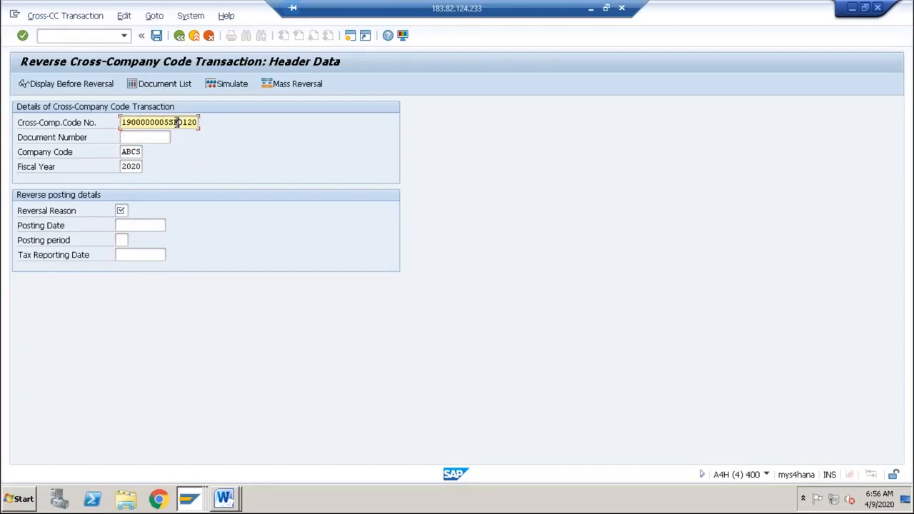
{"action": "left_click_drag", "start_coordinate": [123, 122], "coordinate": [166, 123]}
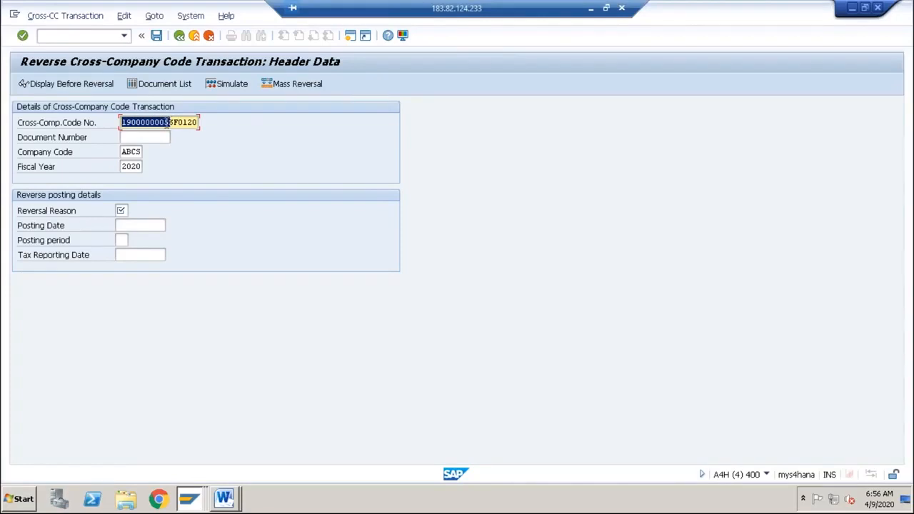
{"action": "left_click_drag", "start_coordinate": [170, 123], "coordinate": [198, 122]}
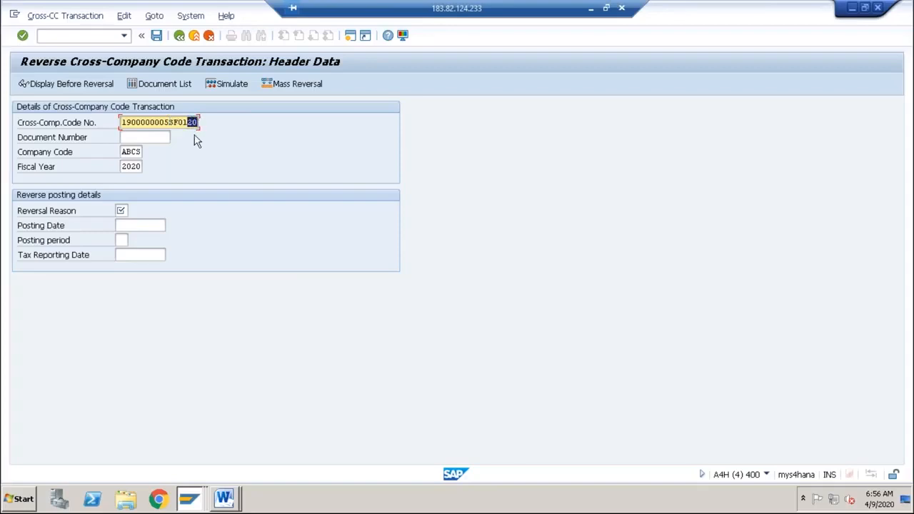